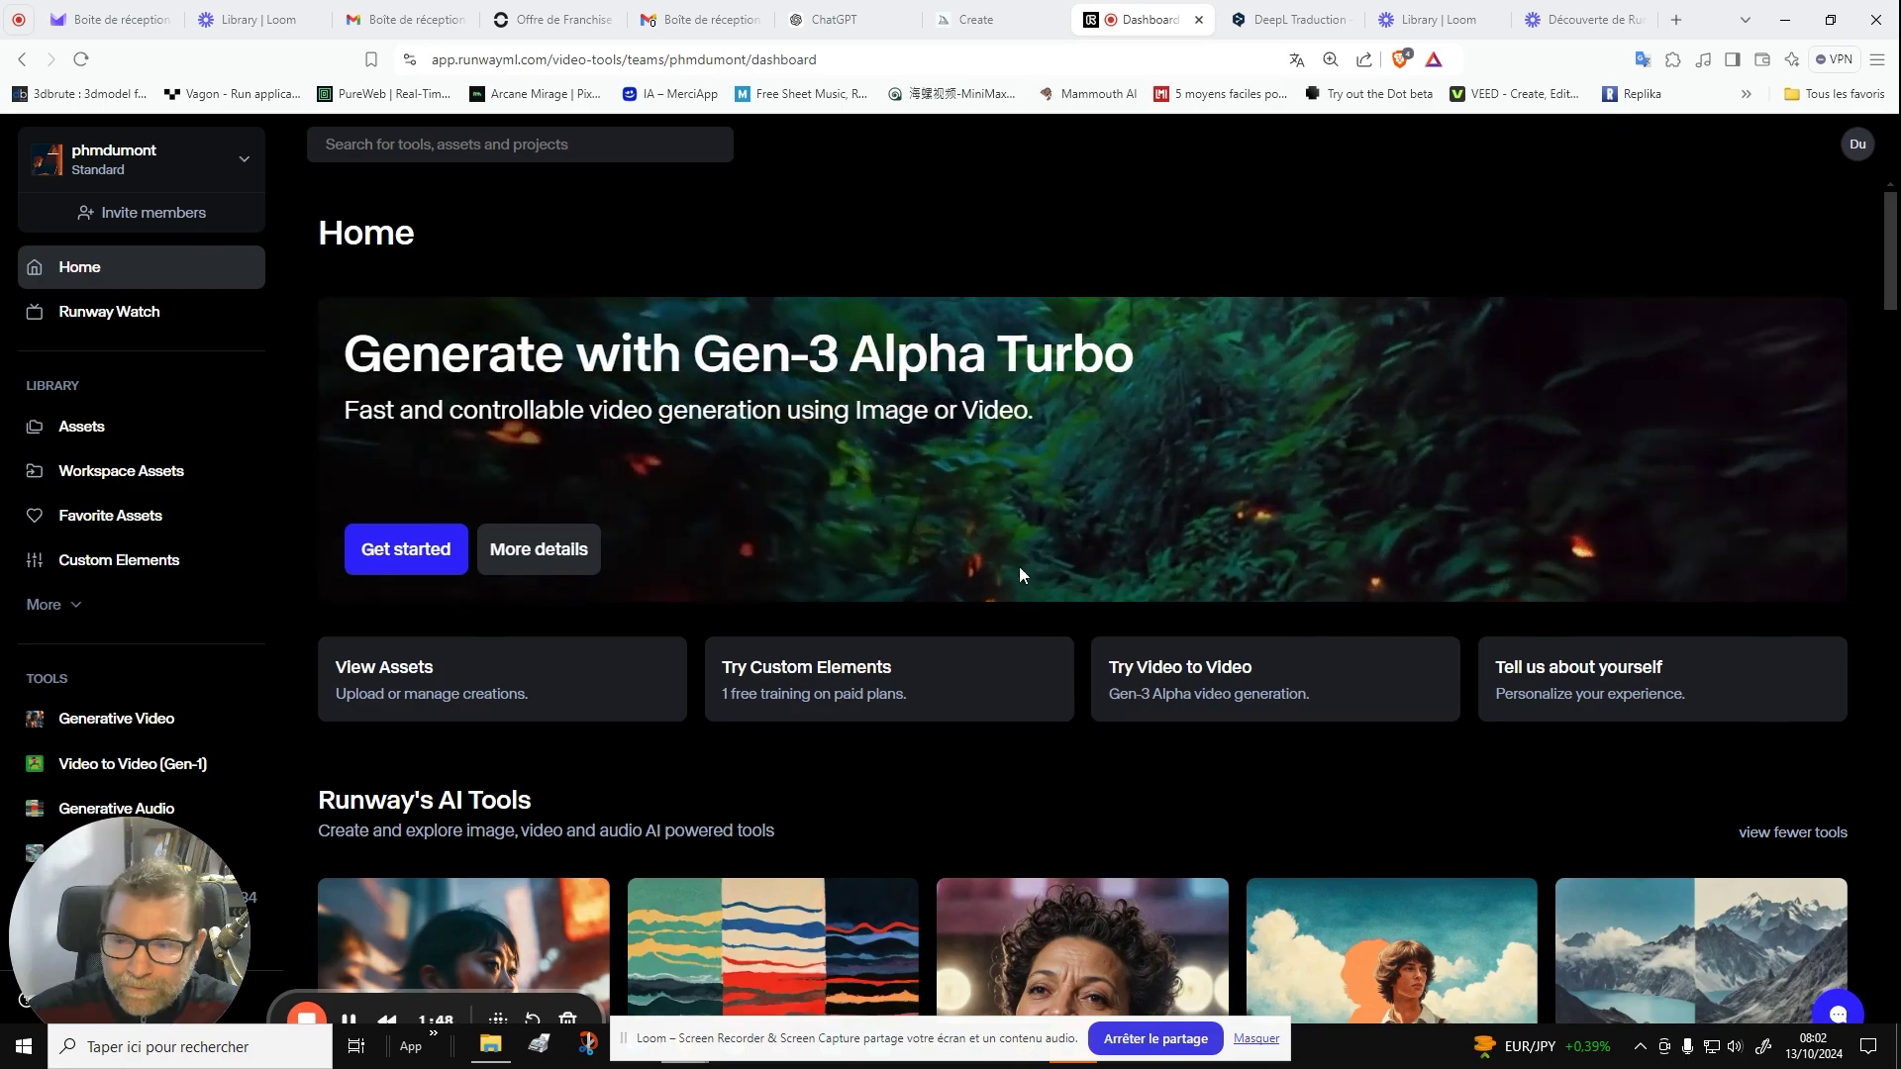
Step: Look through the AI-powered image, video and audio tools offered on the Runway home page
{"action": "scroll", "coordinate": [1019, 569], "scroll_direction": "down", "scroll_amount": 14}
{"action": "scroll", "coordinate": [1071, 564], "scroll_direction": "down", "scroll_amount": 8}
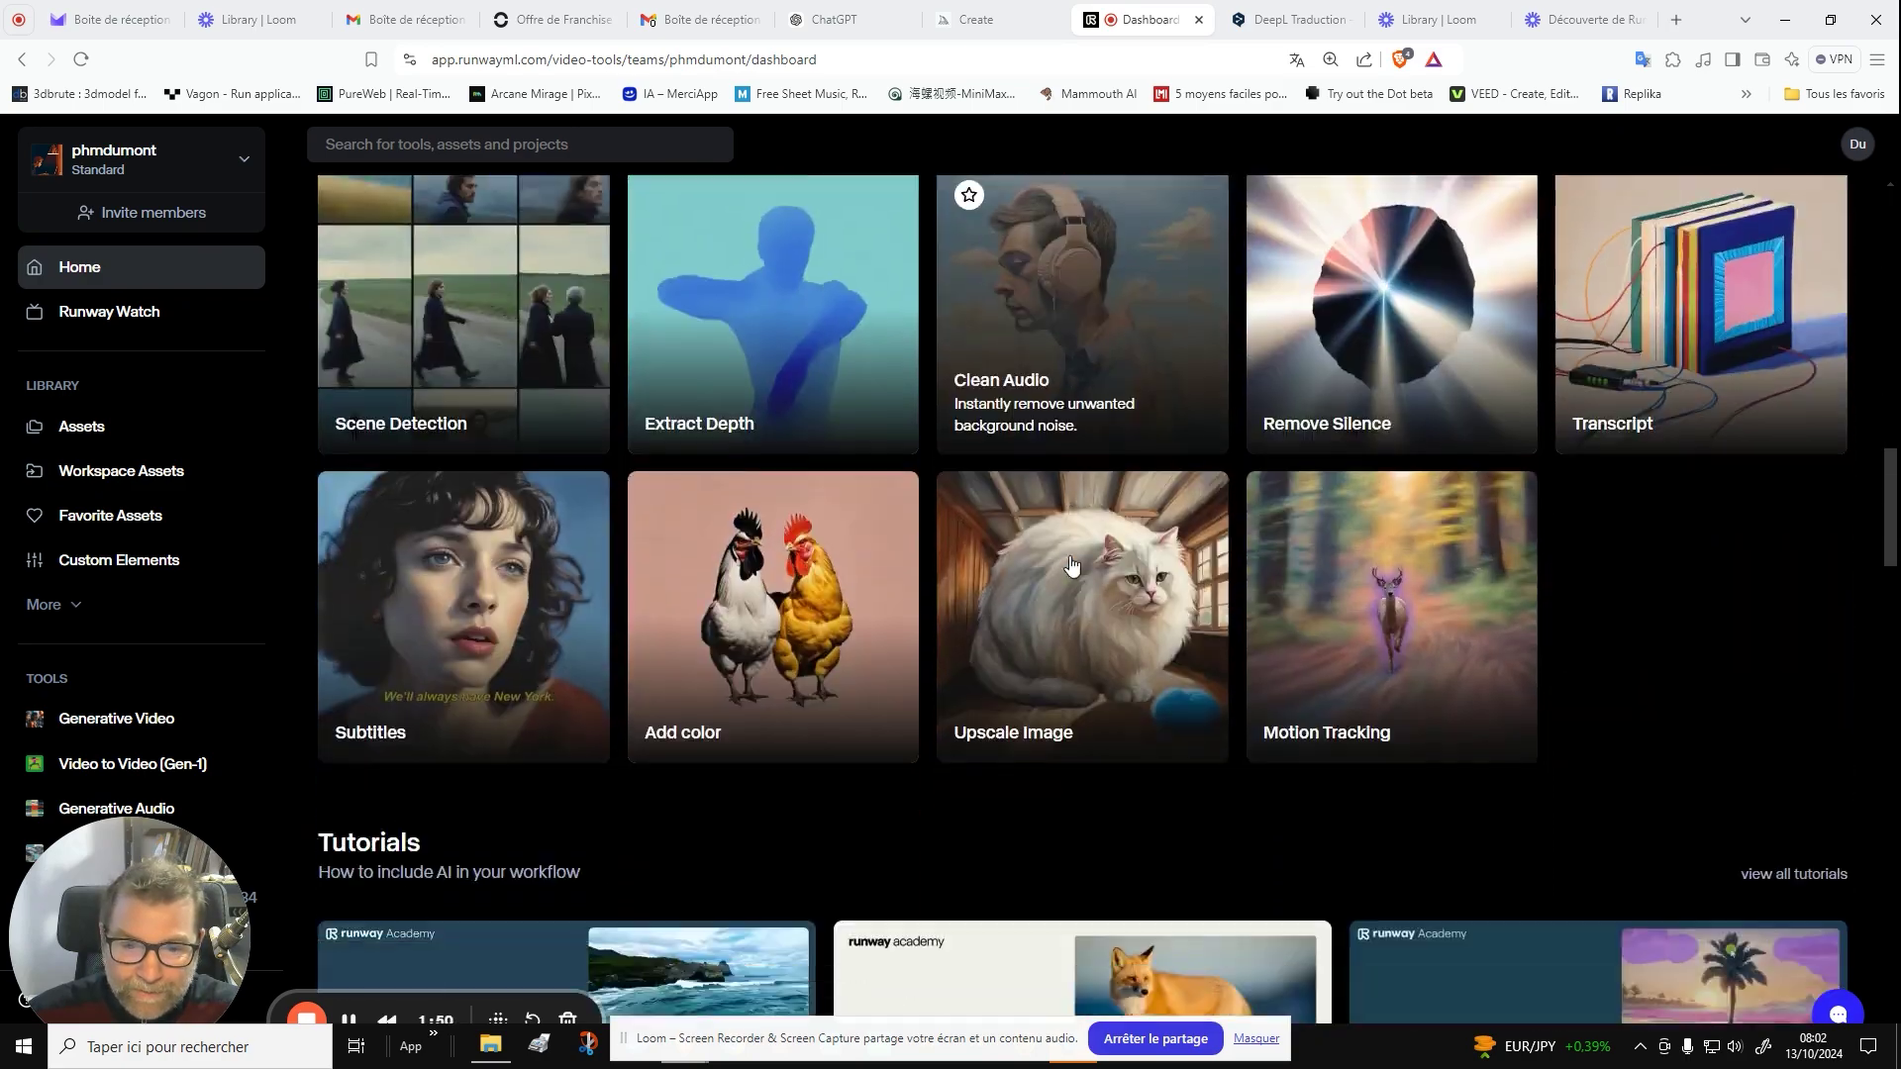
{"action": "scroll", "coordinate": [1277, 554], "scroll_direction": "up", "scroll_amount": 9}
{"action": "scroll", "coordinate": [1277, 651], "scroll_direction": "up", "scroll_amount": 8}
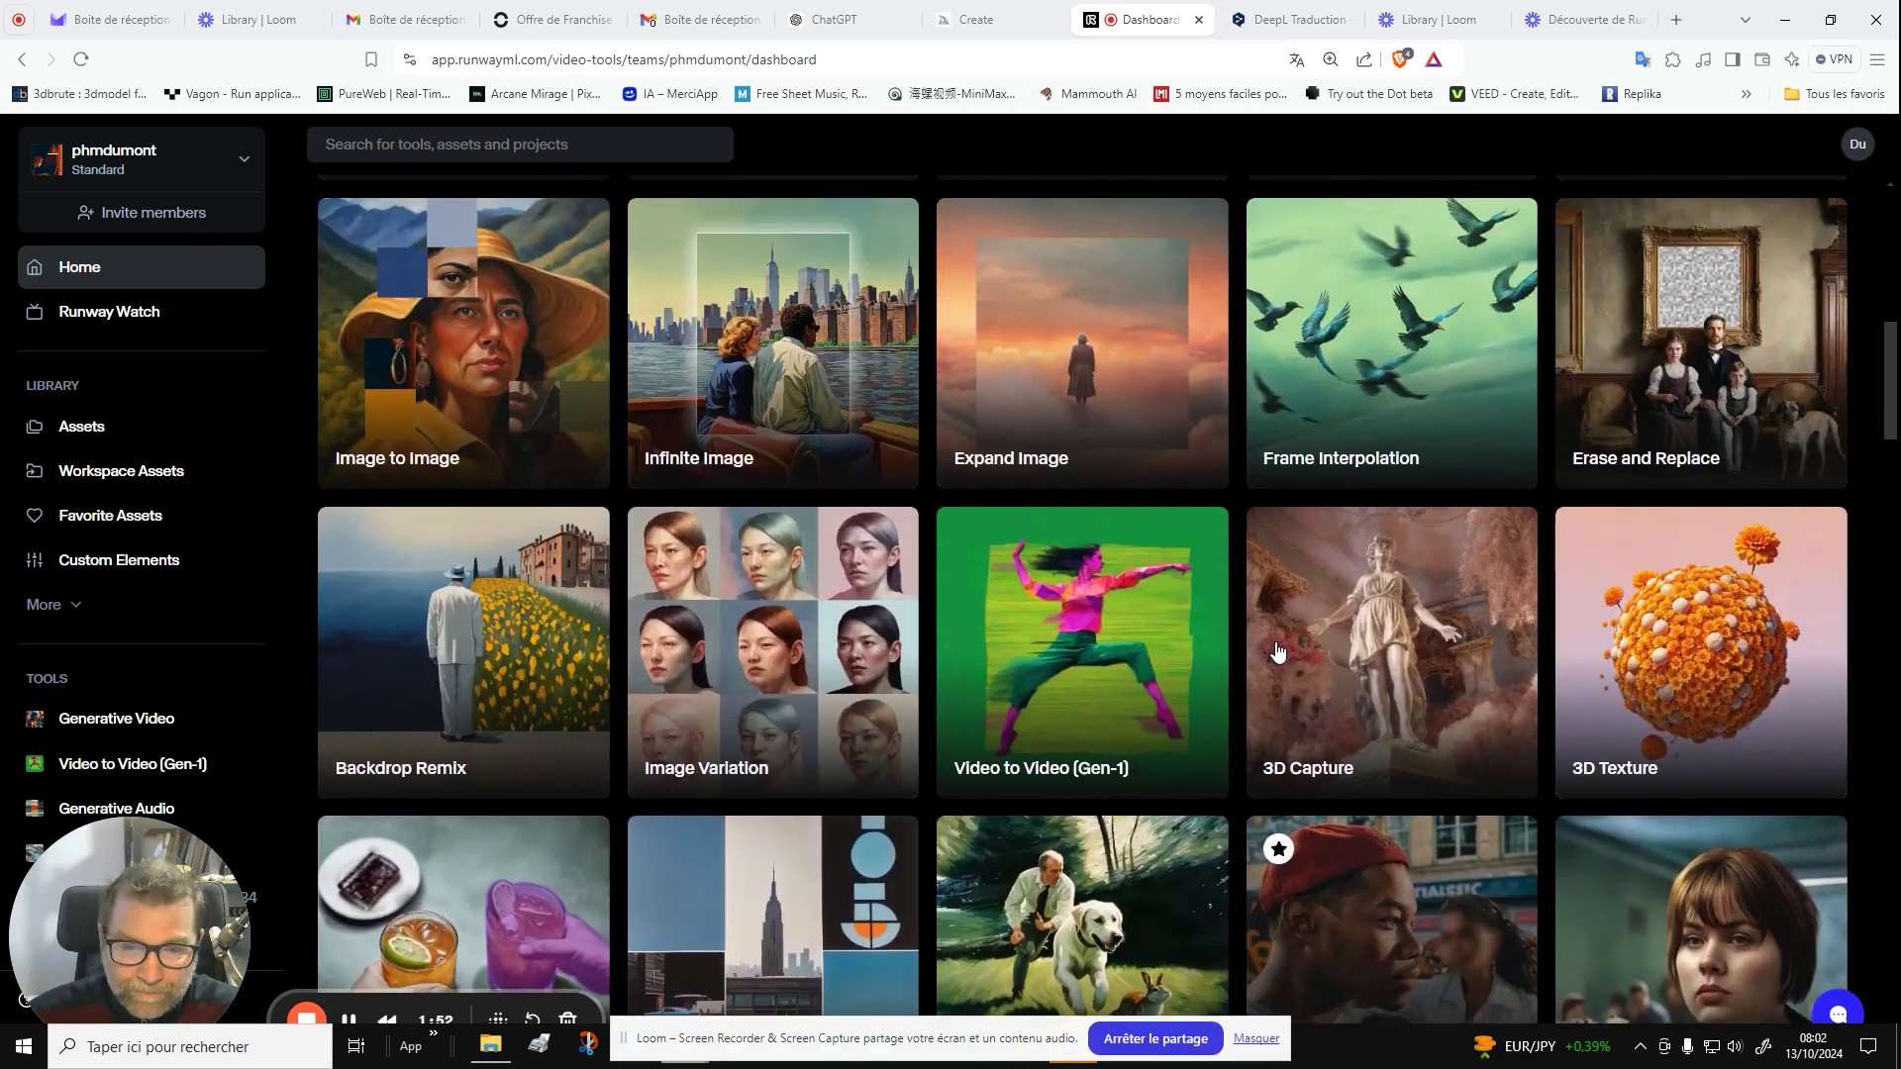
{"action": "scroll", "coordinate": [1201, 637], "scroll_direction": "down", "scroll_amount": 13}
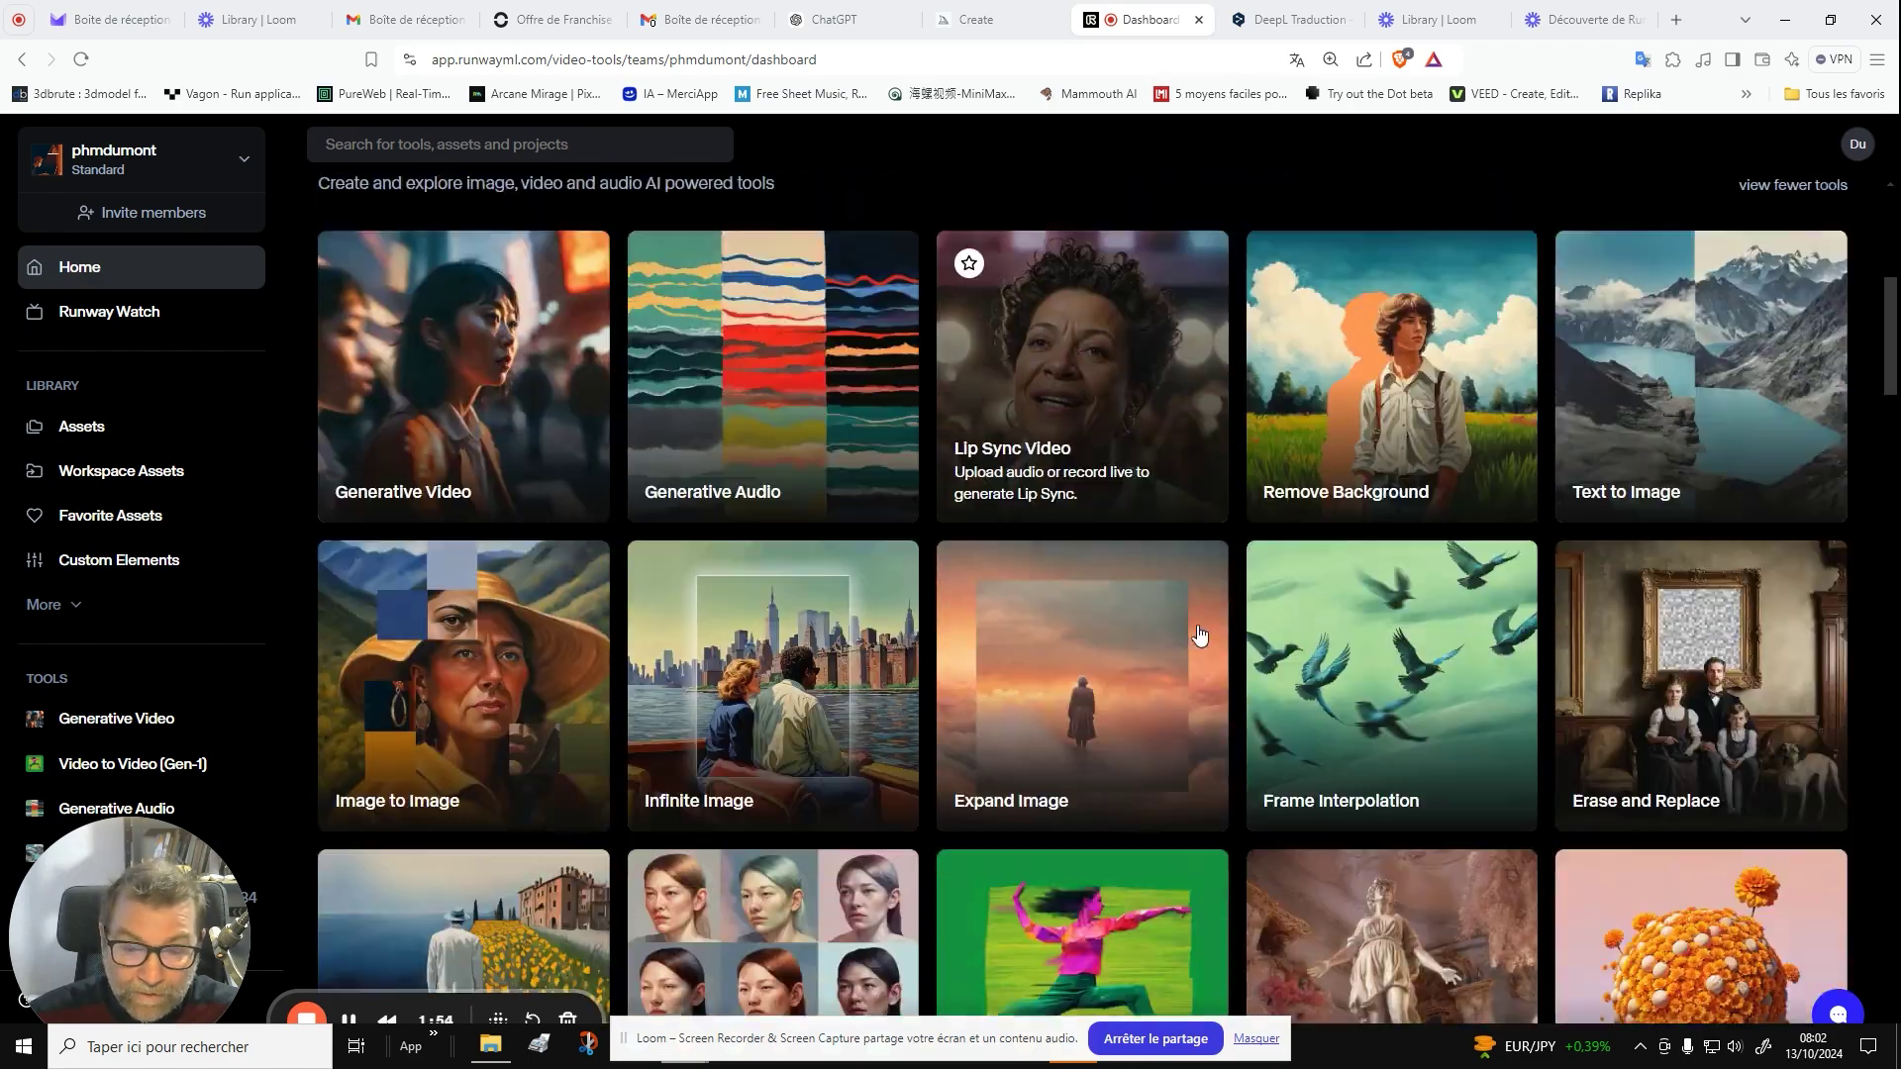
{"action": "scroll", "coordinate": [1199, 632], "scroll_direction": "up", "scroll_amount": 13}
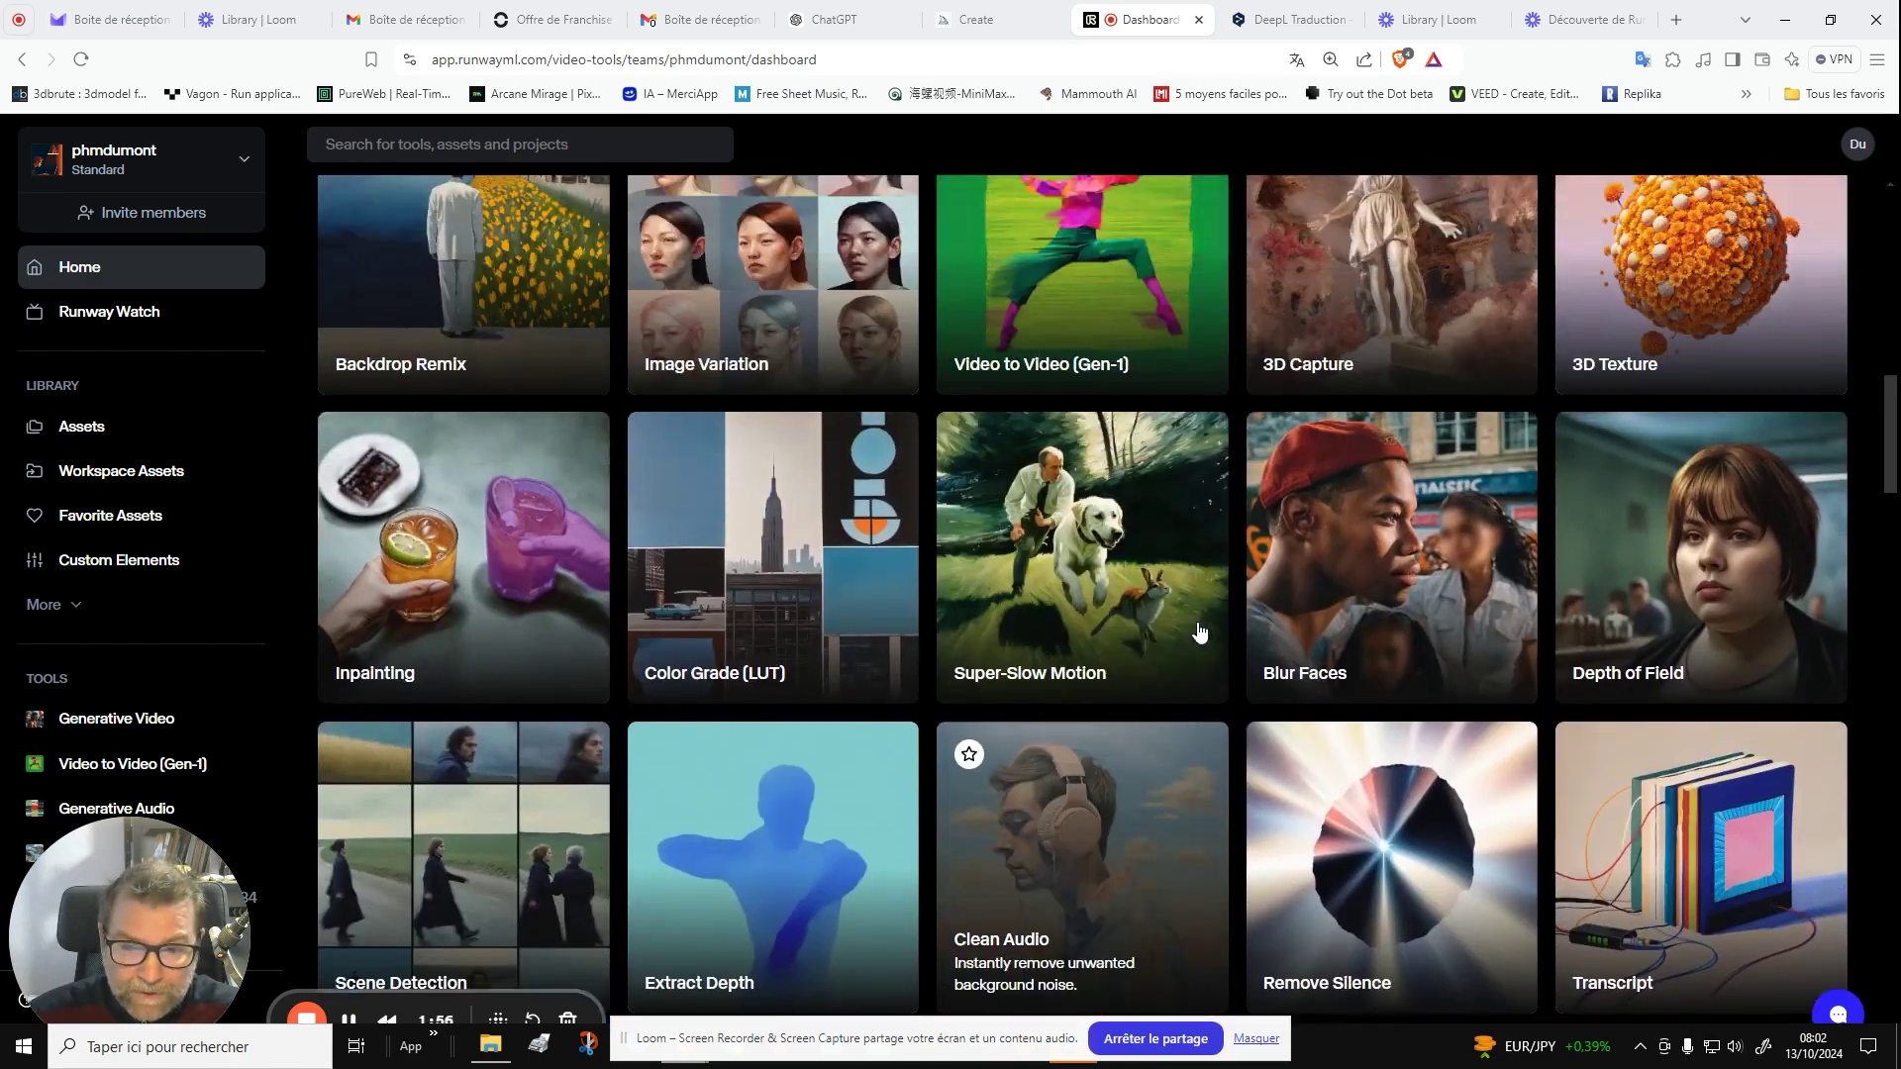
{"action": "scroll", "coordinate": [1199, 632], "scroll_direction": "up", "scroll_amount": 3}
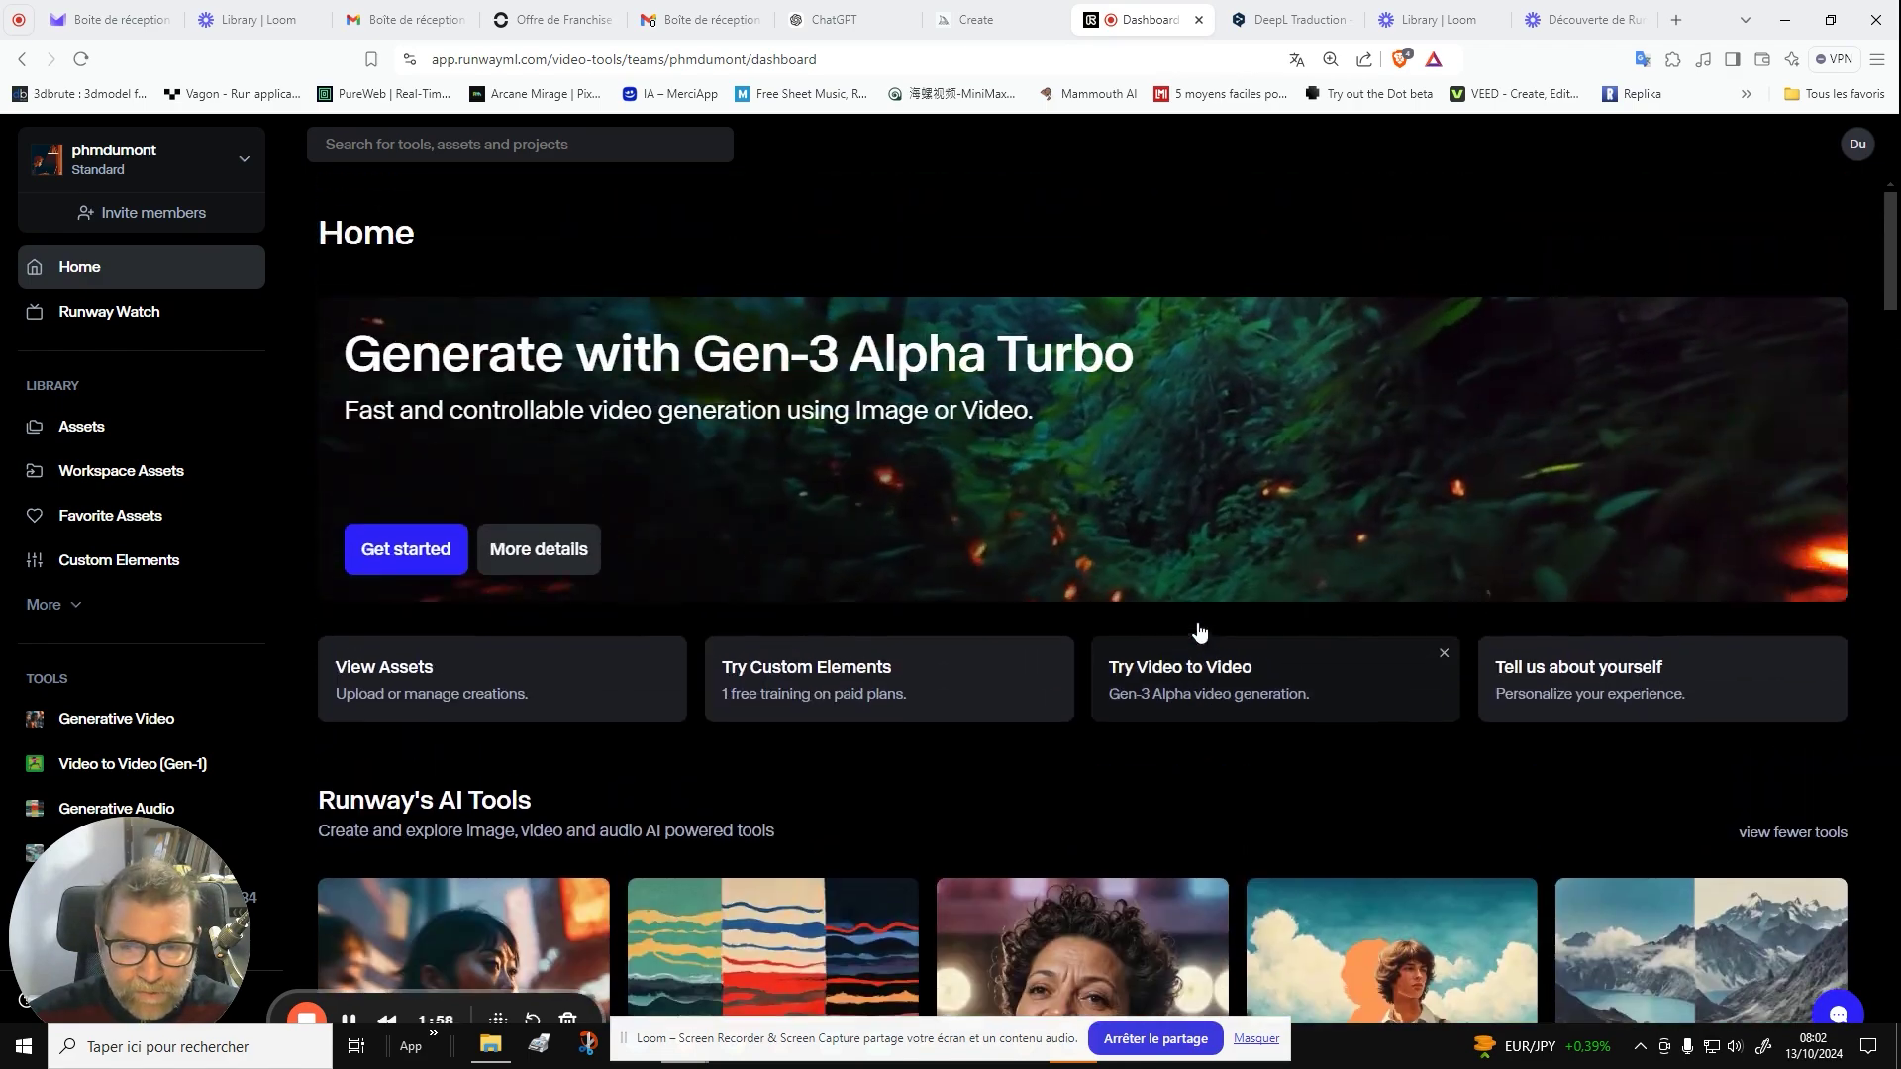
{"action": "left_click_drag", "start_coordinate": [695, 355], "coordinate": [839, 355]}
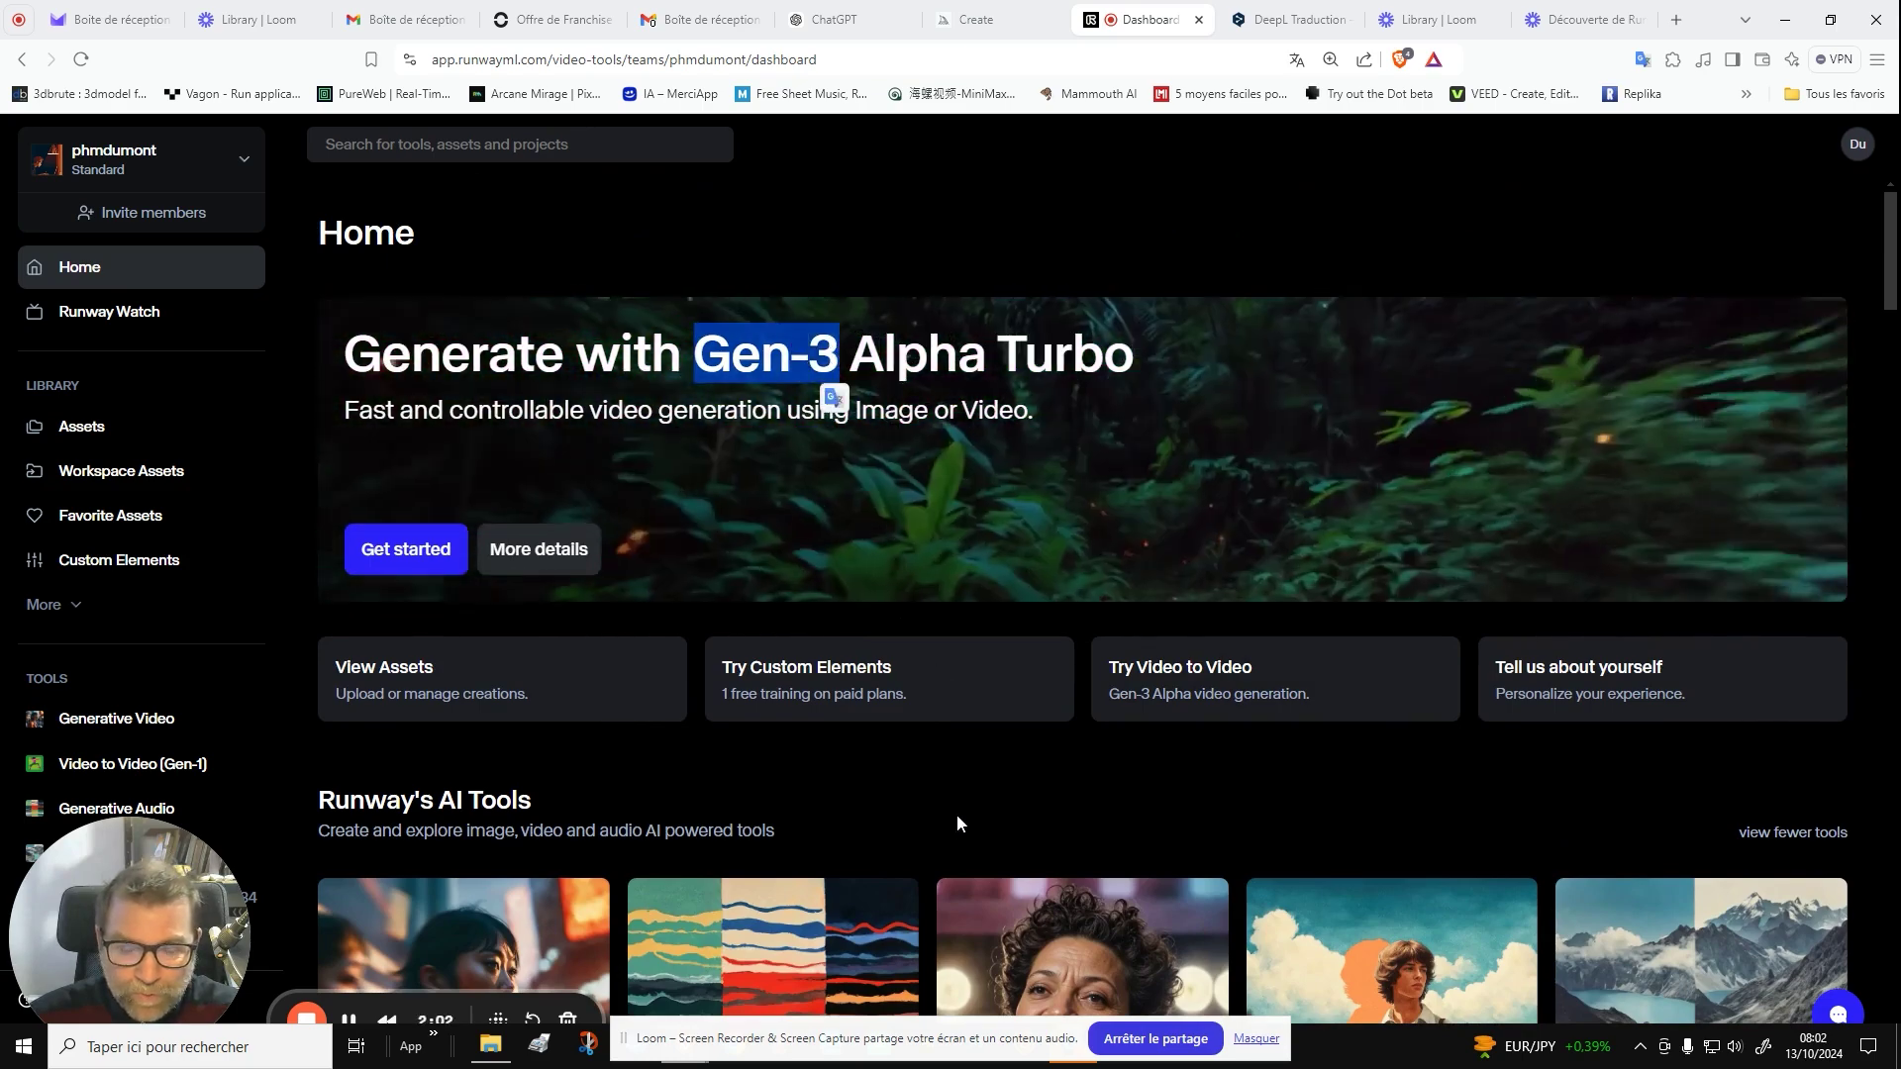
{"action": "left_click", "coordinate": [958, 821]}
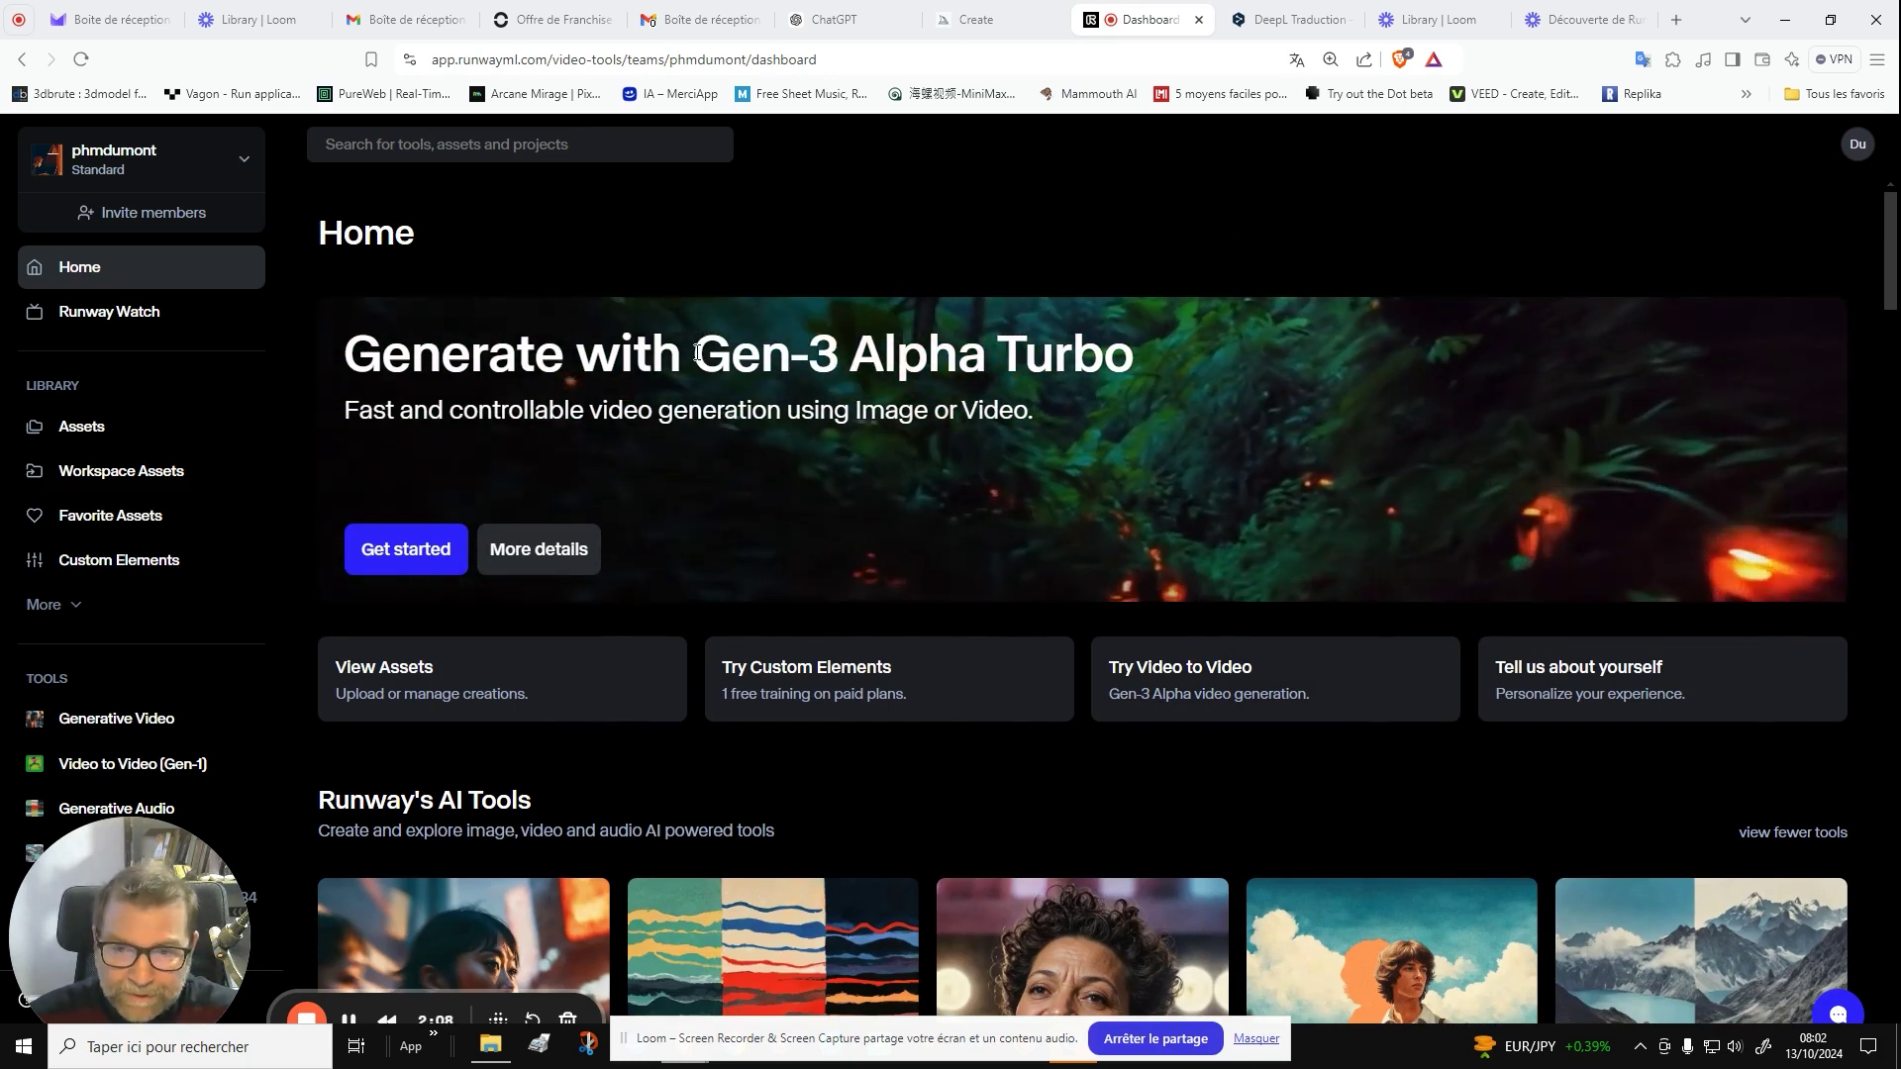
{"action": "left_click_drag", "start_coordinate": [695, 354], "coordinate": [833, 355]}
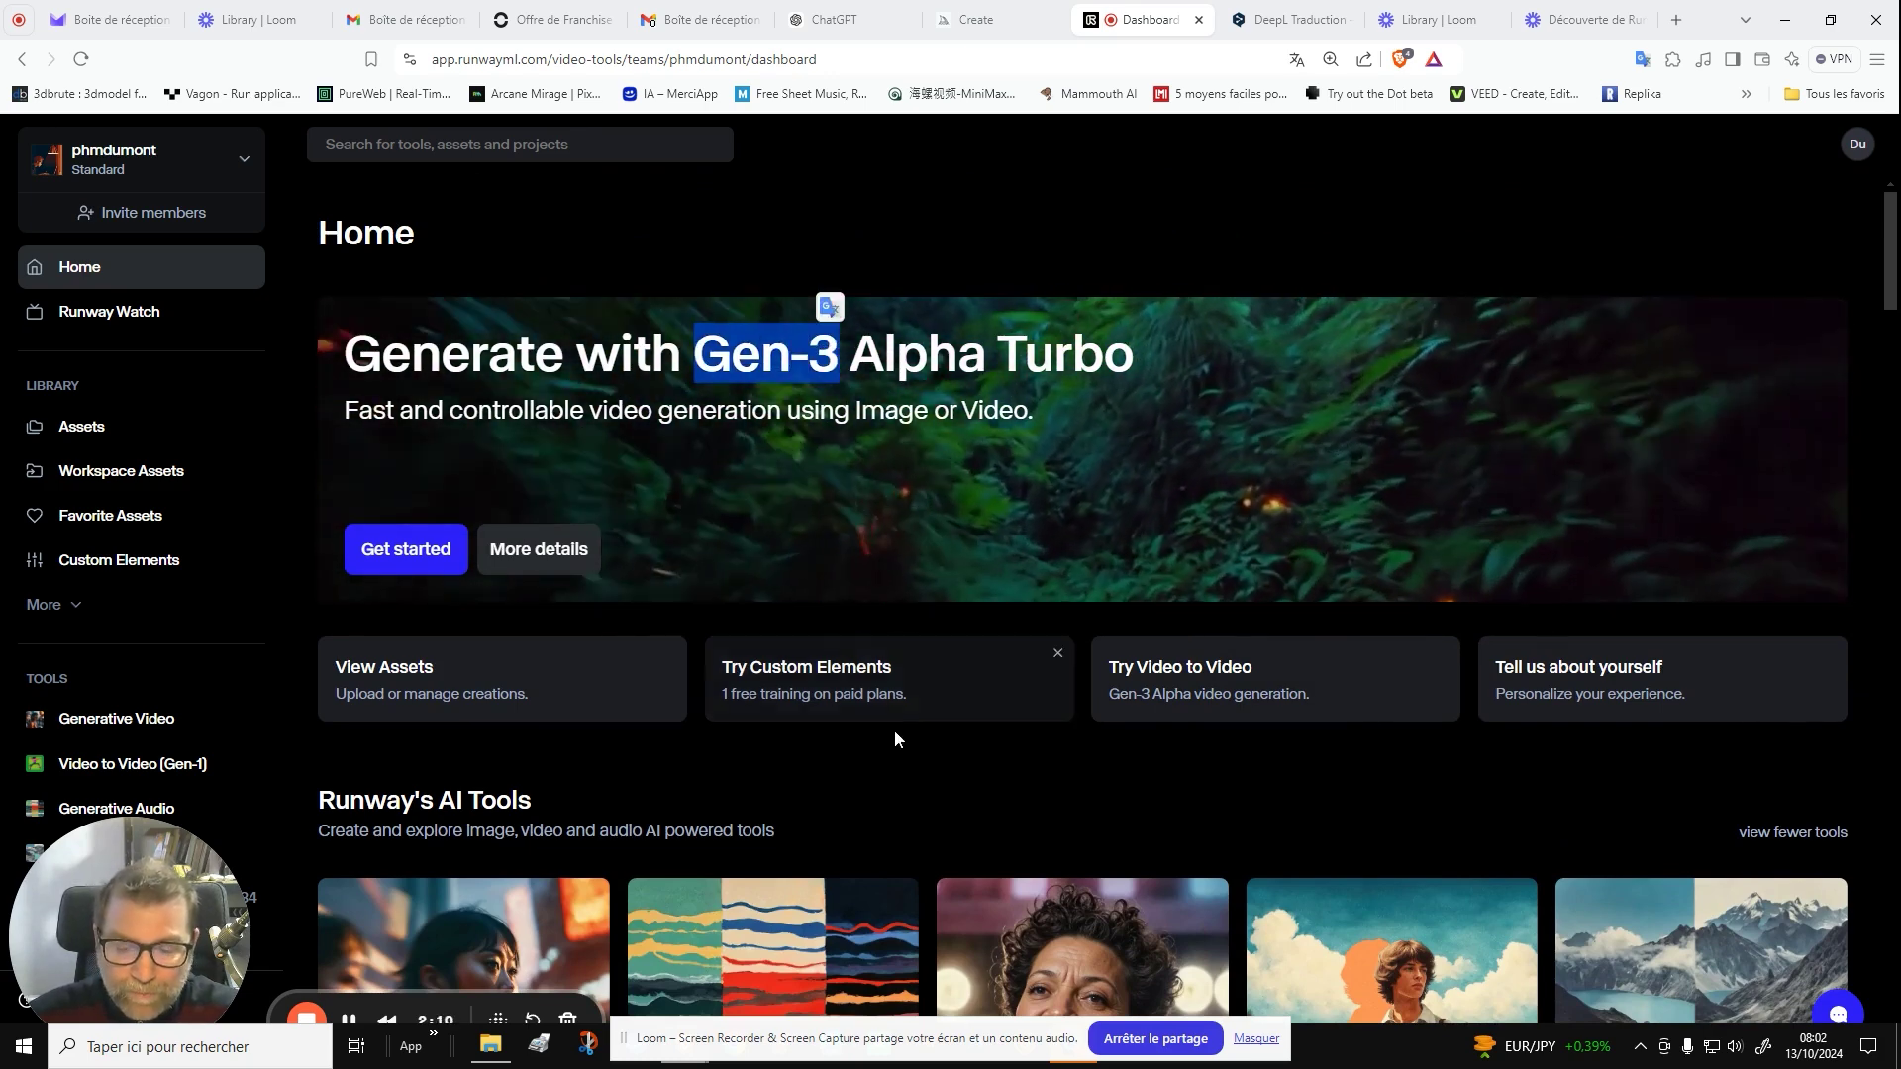
{"action": "left_click", "coordinate": [931, 781]}
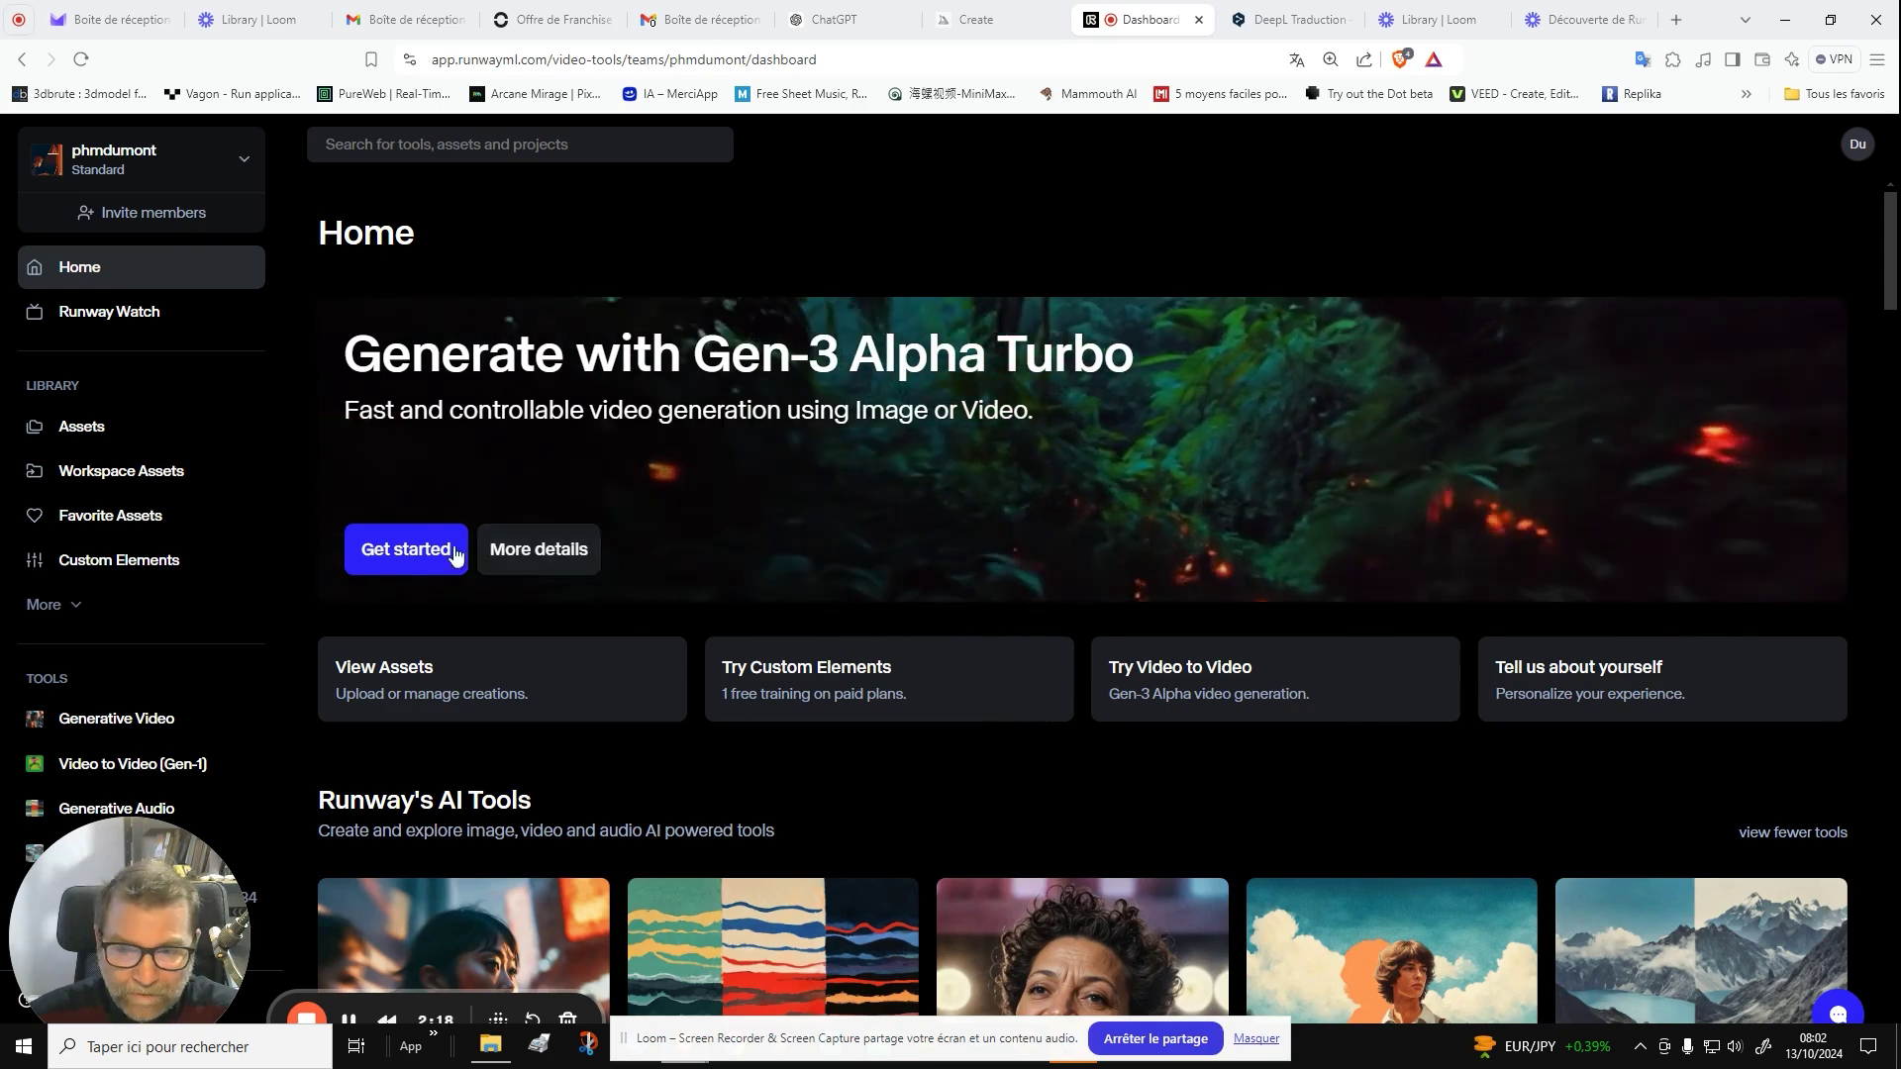
Step: Open the Gen-3 Alpha Turbo video generation workspace and hide the screen-sharing notice
{"action": "left_click", "coordinate": [405, 557]}
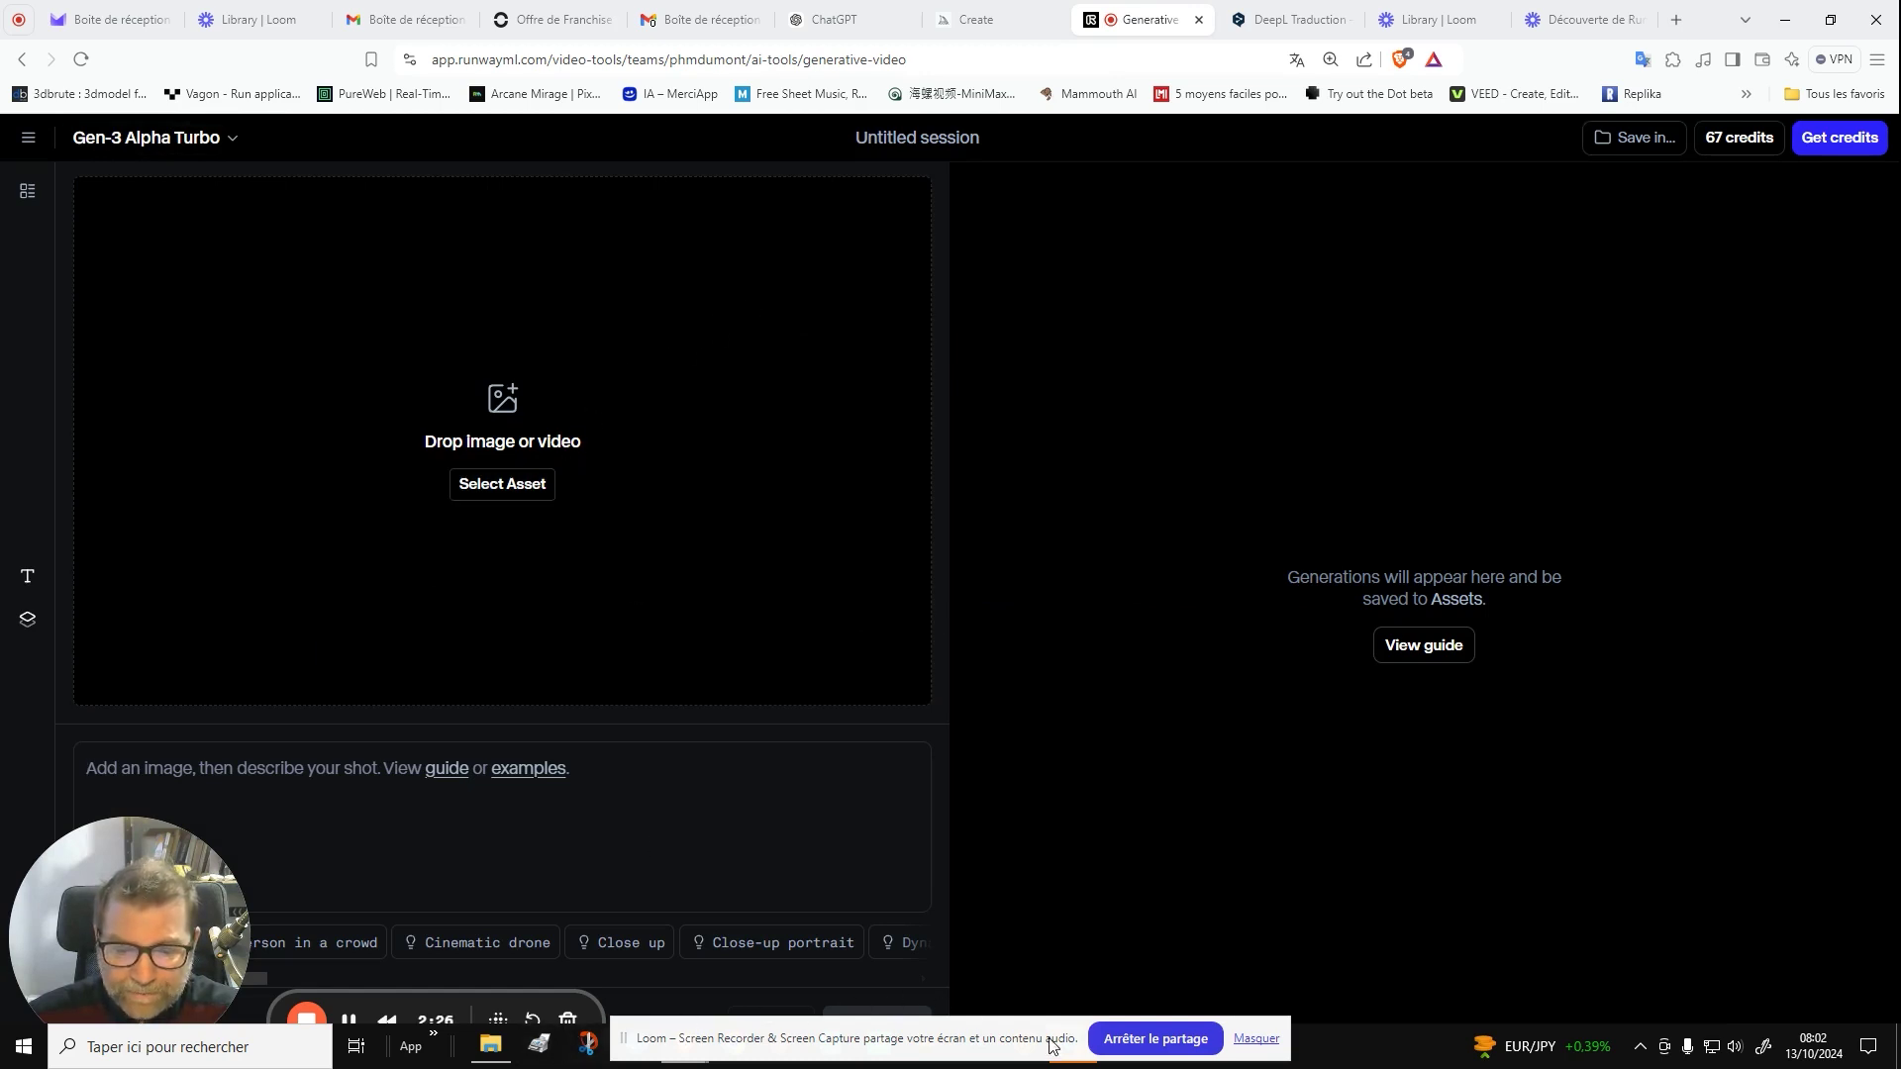
{"action": "left_click", "coordinate": [1253, 1039]}
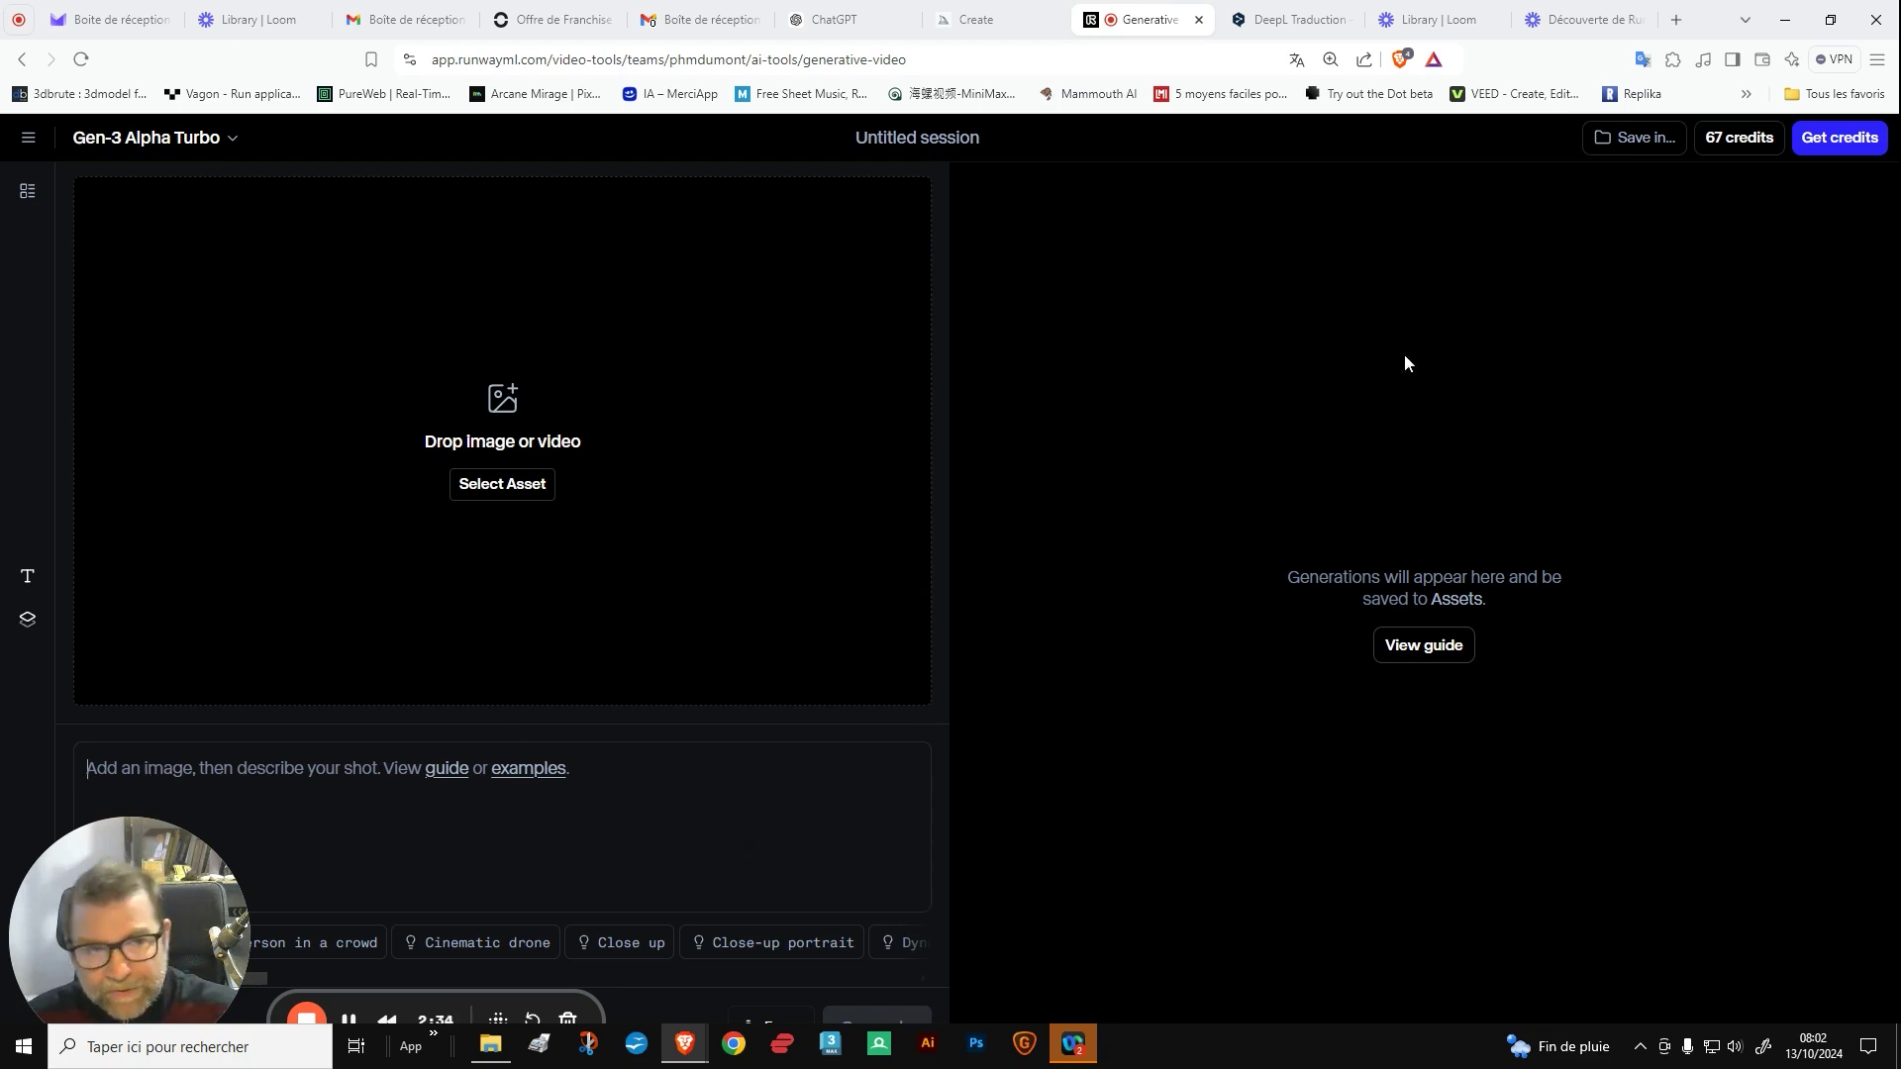
Step: Check the credit balance details and the list of earlier generation sessions, closing both again
{"action": "left_click", "coordinate": [1748, 145]}
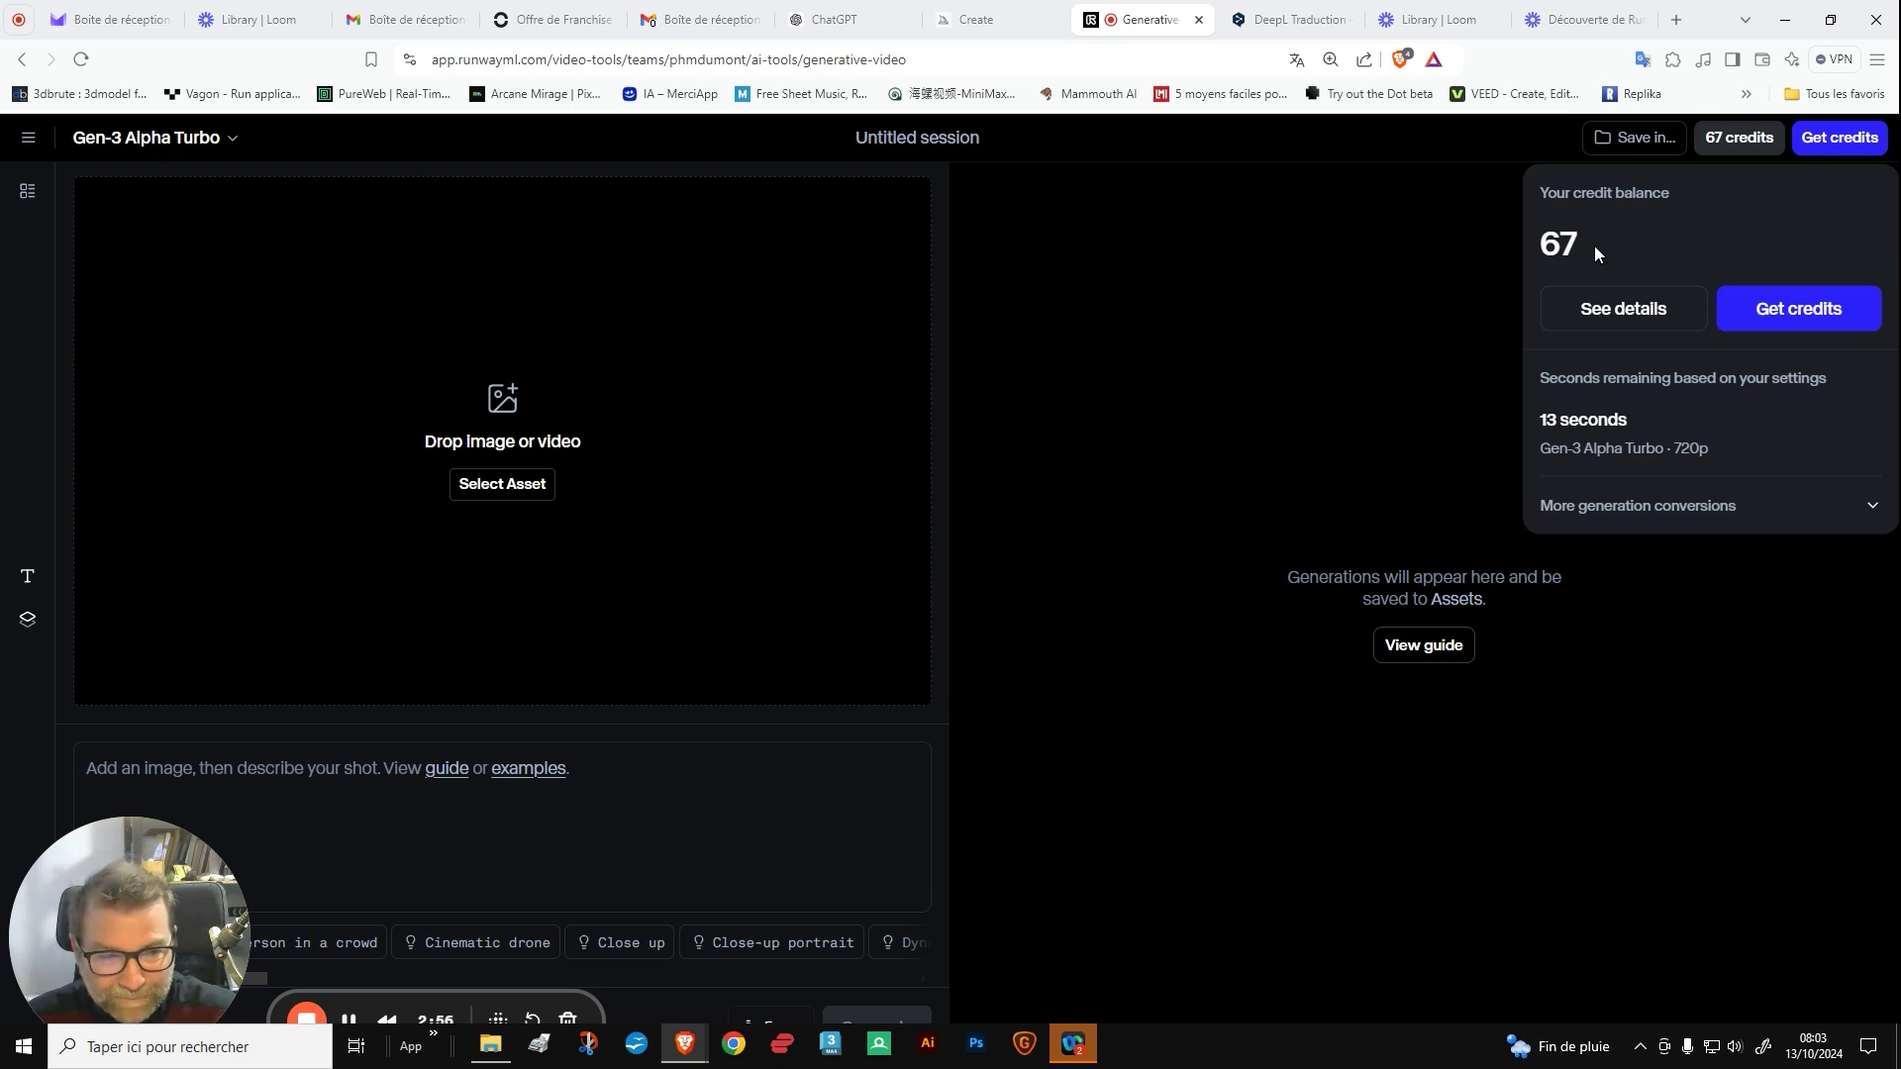
{"action": "left_click", "coordinate": [1169, 691]}
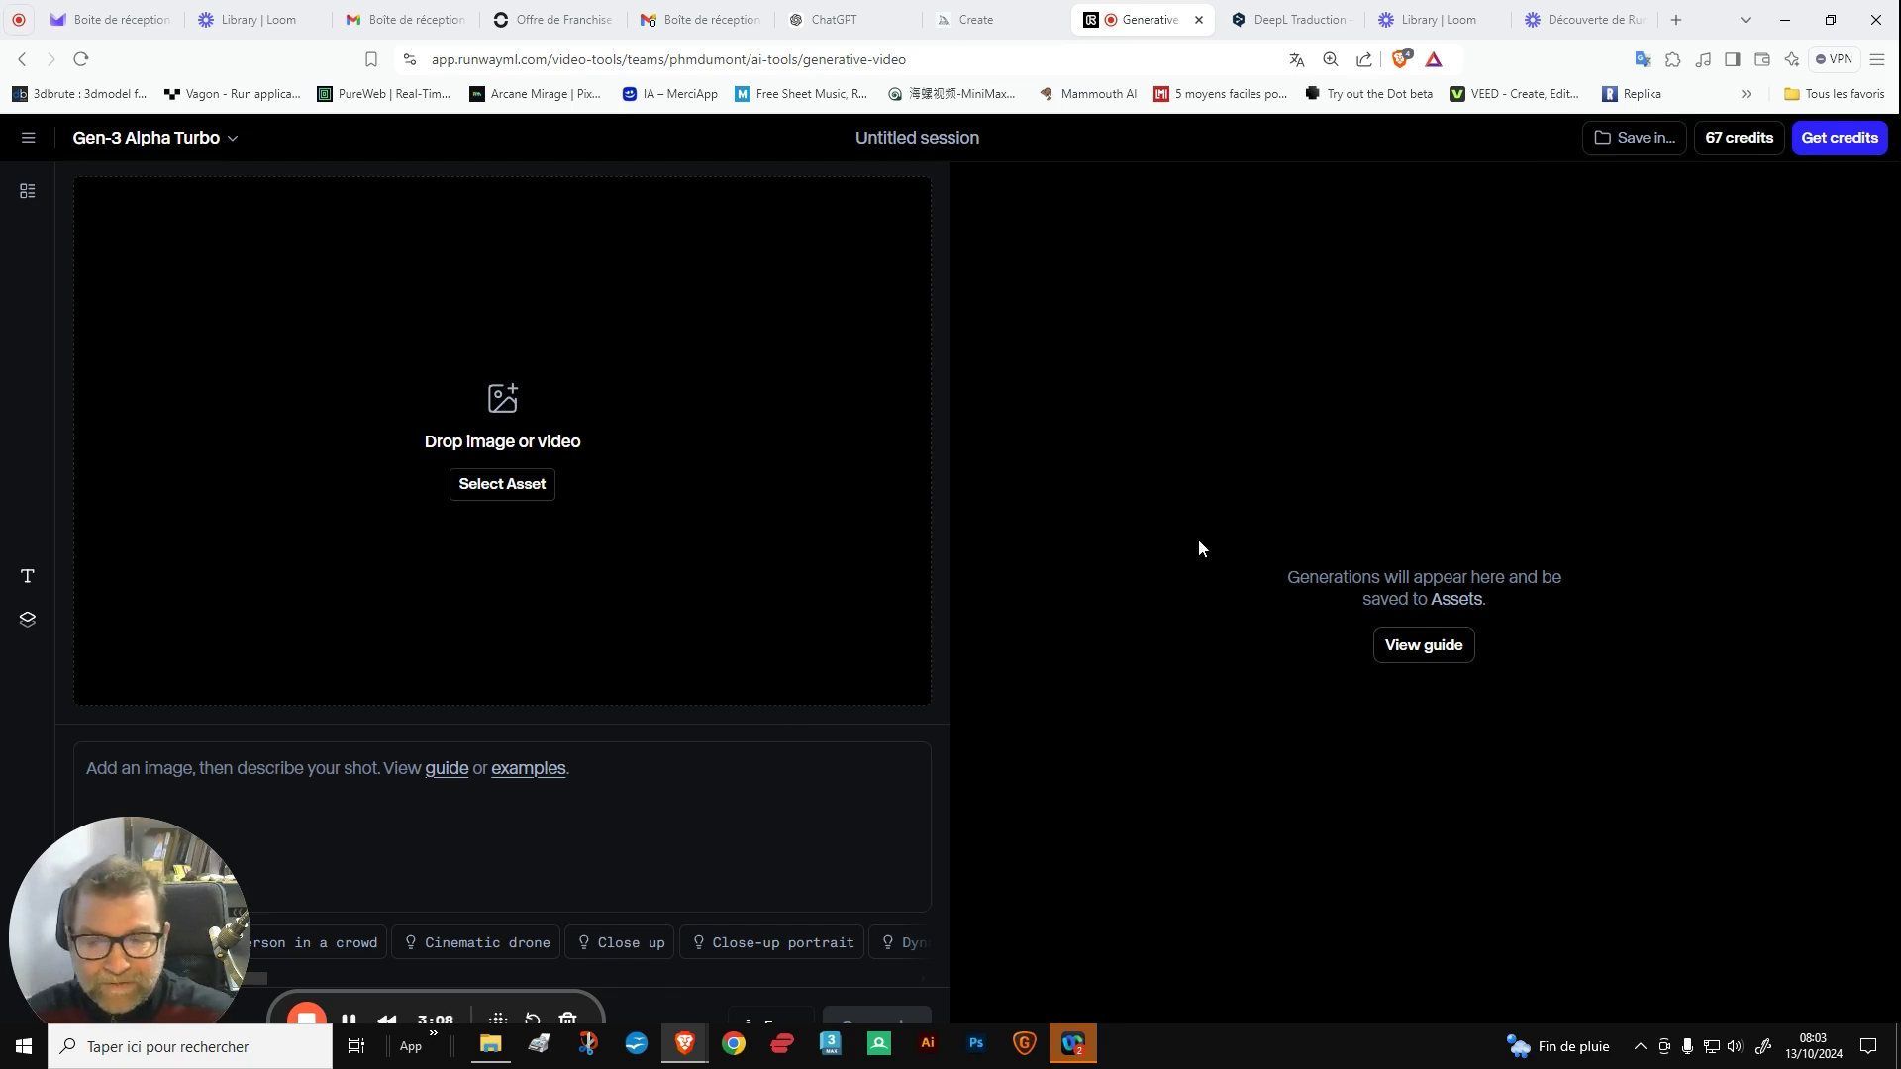
{"action": "left_click", "coordinate": [27, 191]}
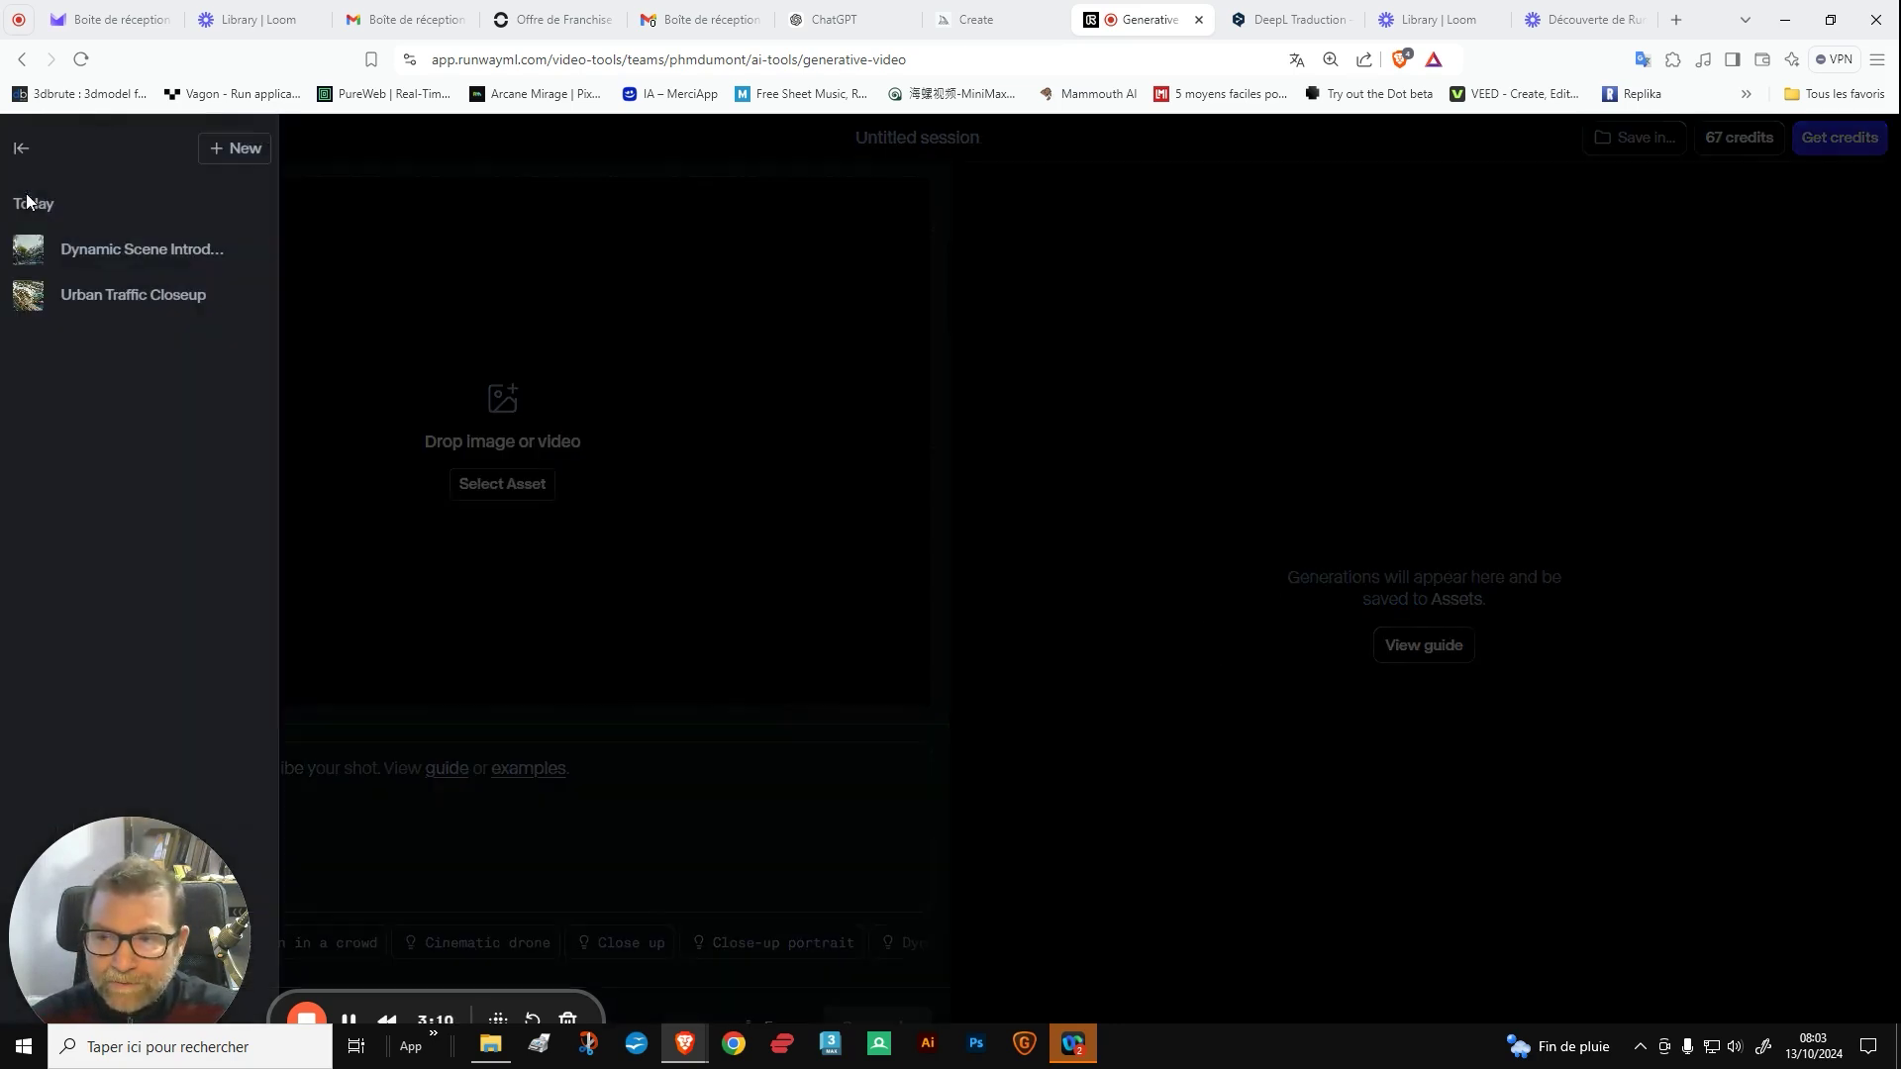
{"action": "left_click", "coordinate": [22, 151]}
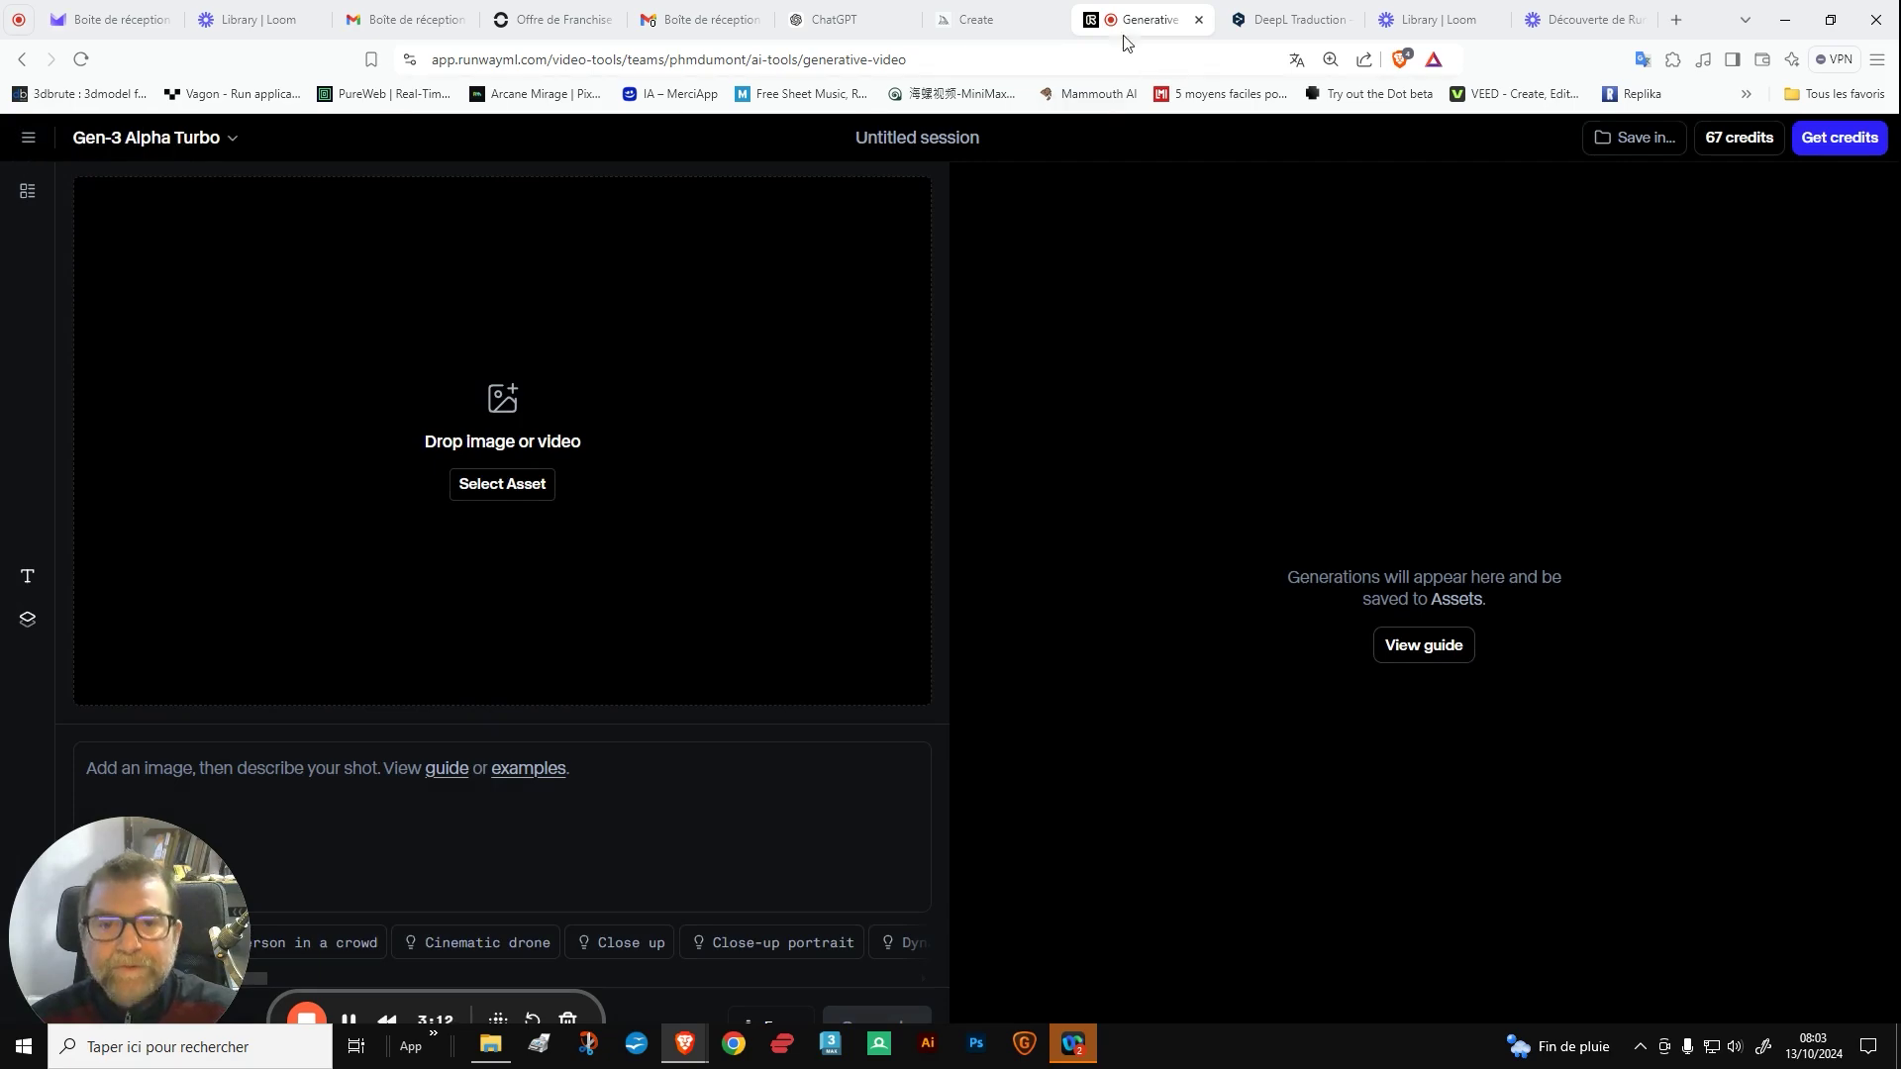
Step: Switch to Midjourney and look through the created images of parametric façades and futuristic shopping centres
{"action": "left_click", "coordinate": [1030, 26]}
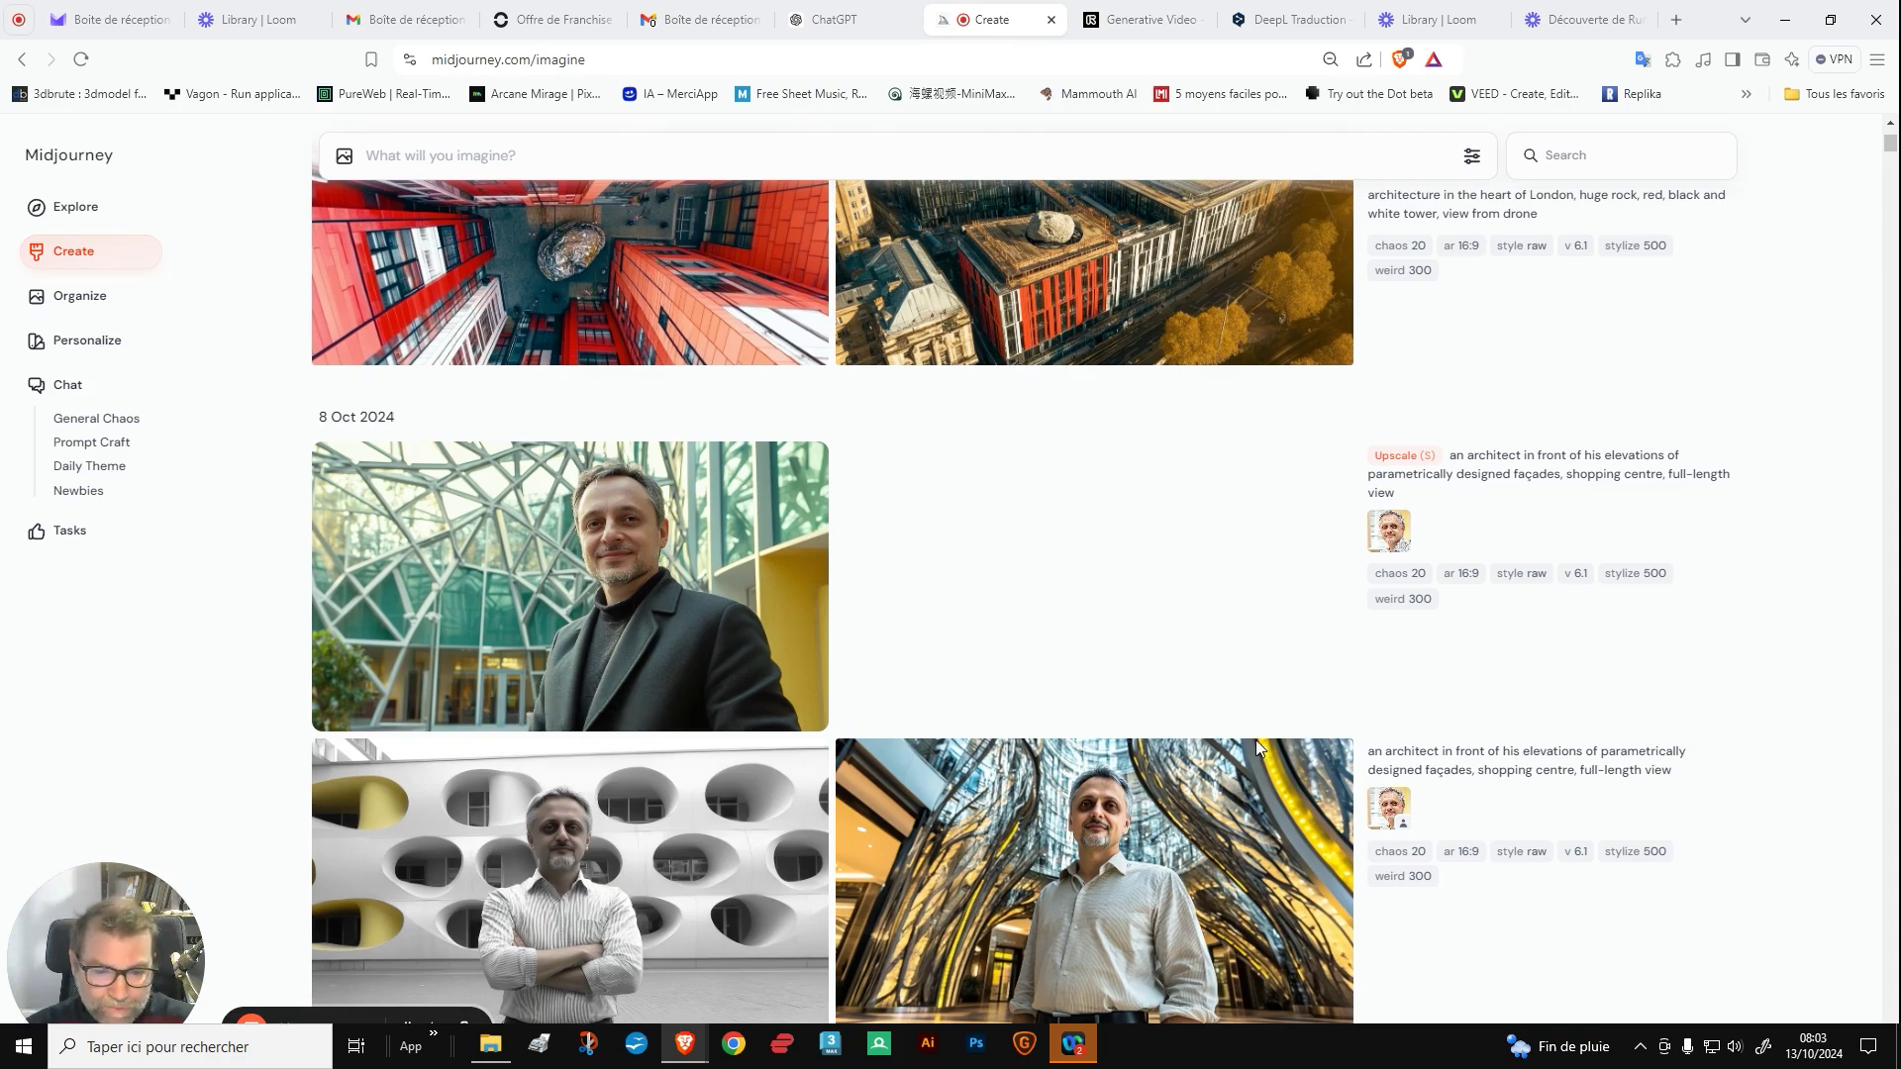
{"action": "scroll", "coordinate": [1116, 710], "scroll_direction": "down", "scroll_amount": 15}
{"action": "scroll", "coordinate": [1115, 711], "scroll_direction": "down", "scroll_amount": 15}
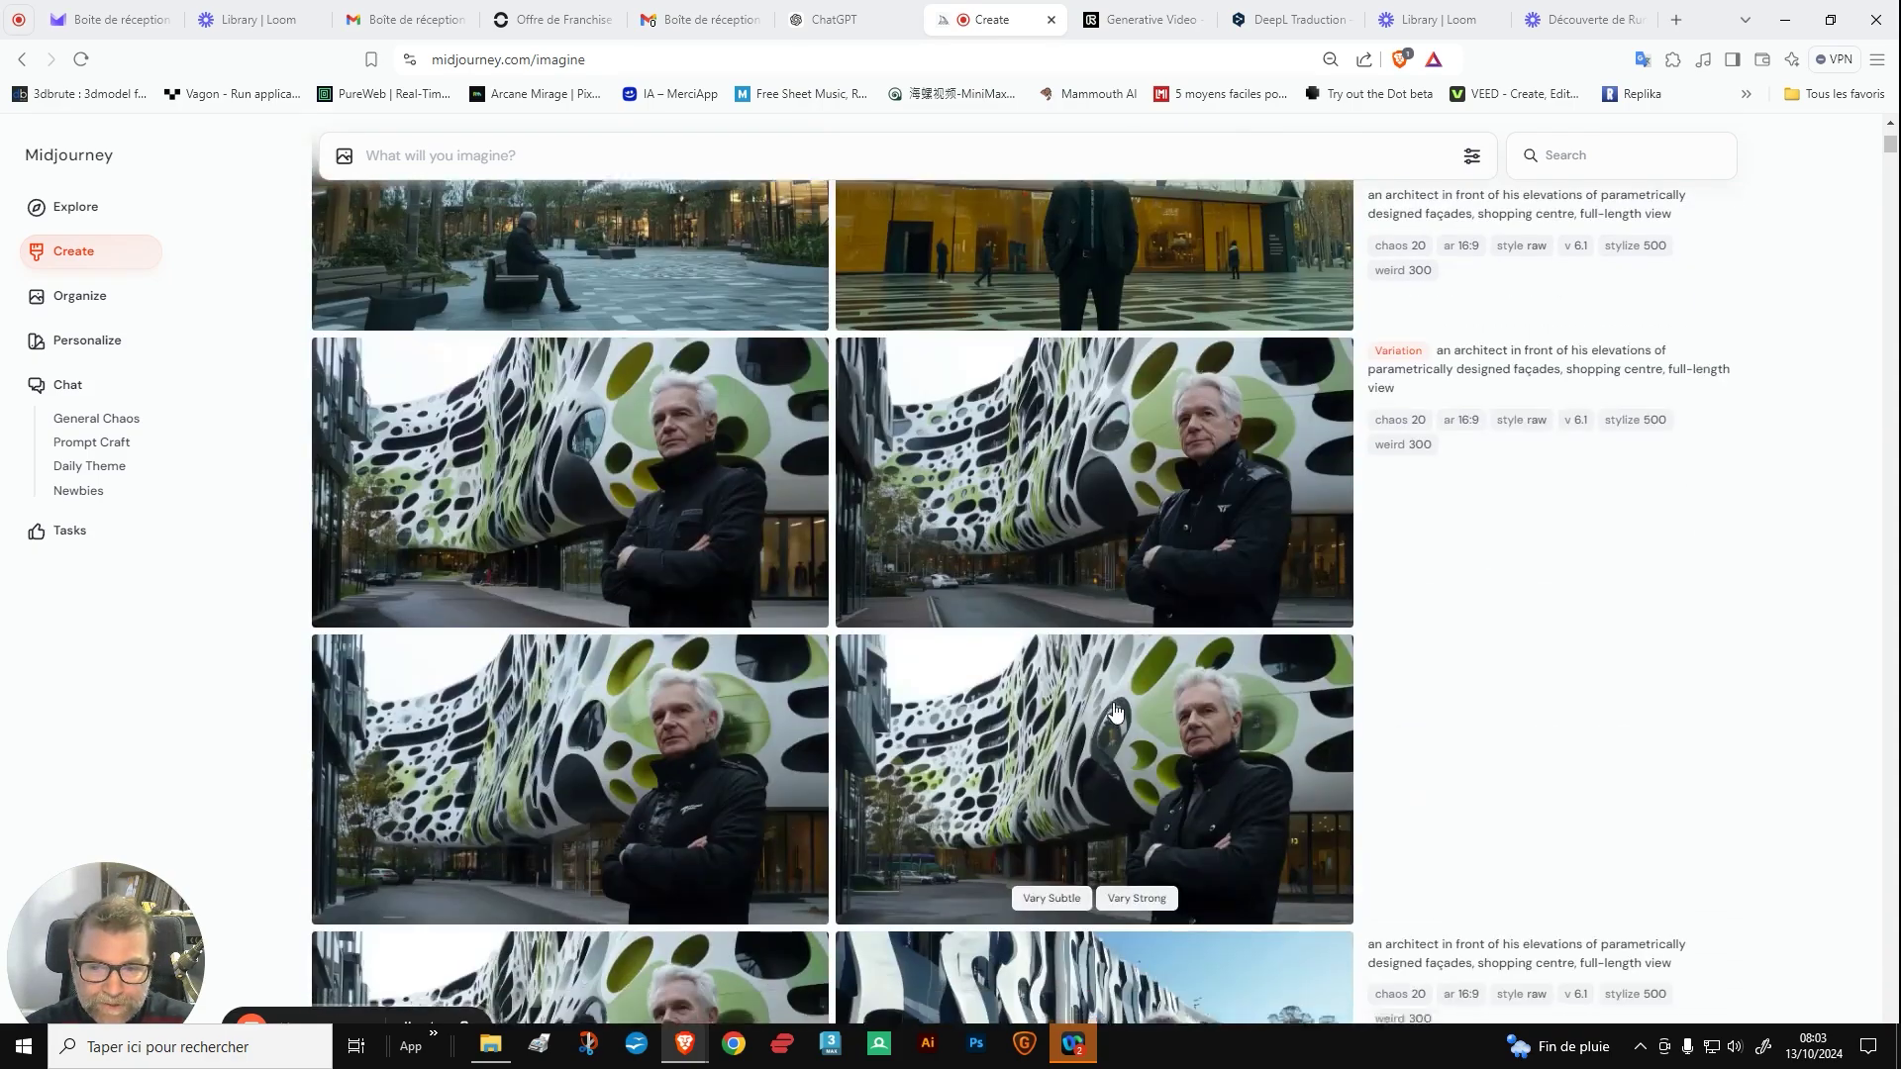
{"action": "scroll", "coordinate": [1110, 711], "scroll_direction": "down", "scroll_amount": 15}
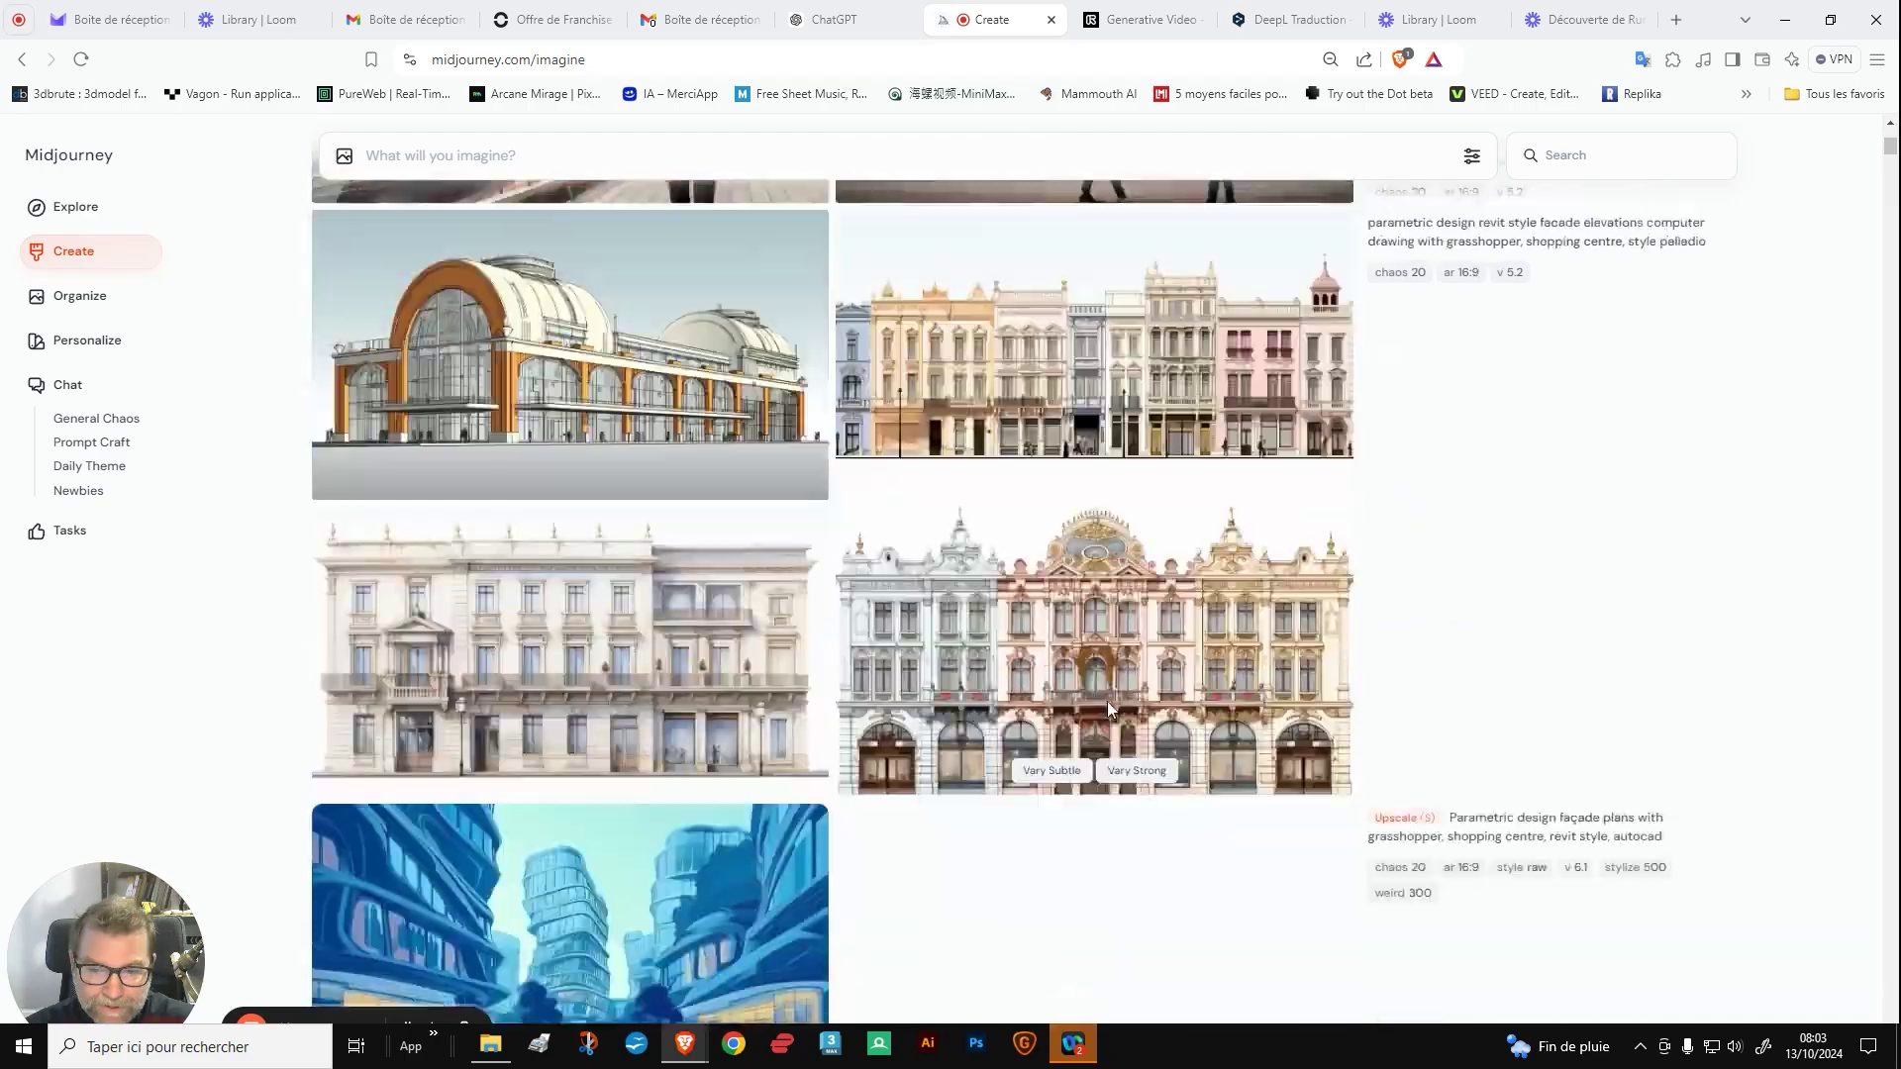
{"action": "scroll", "coordinate": [1101, 710], "scroll_direction": "down", "scroll_amount": 15}
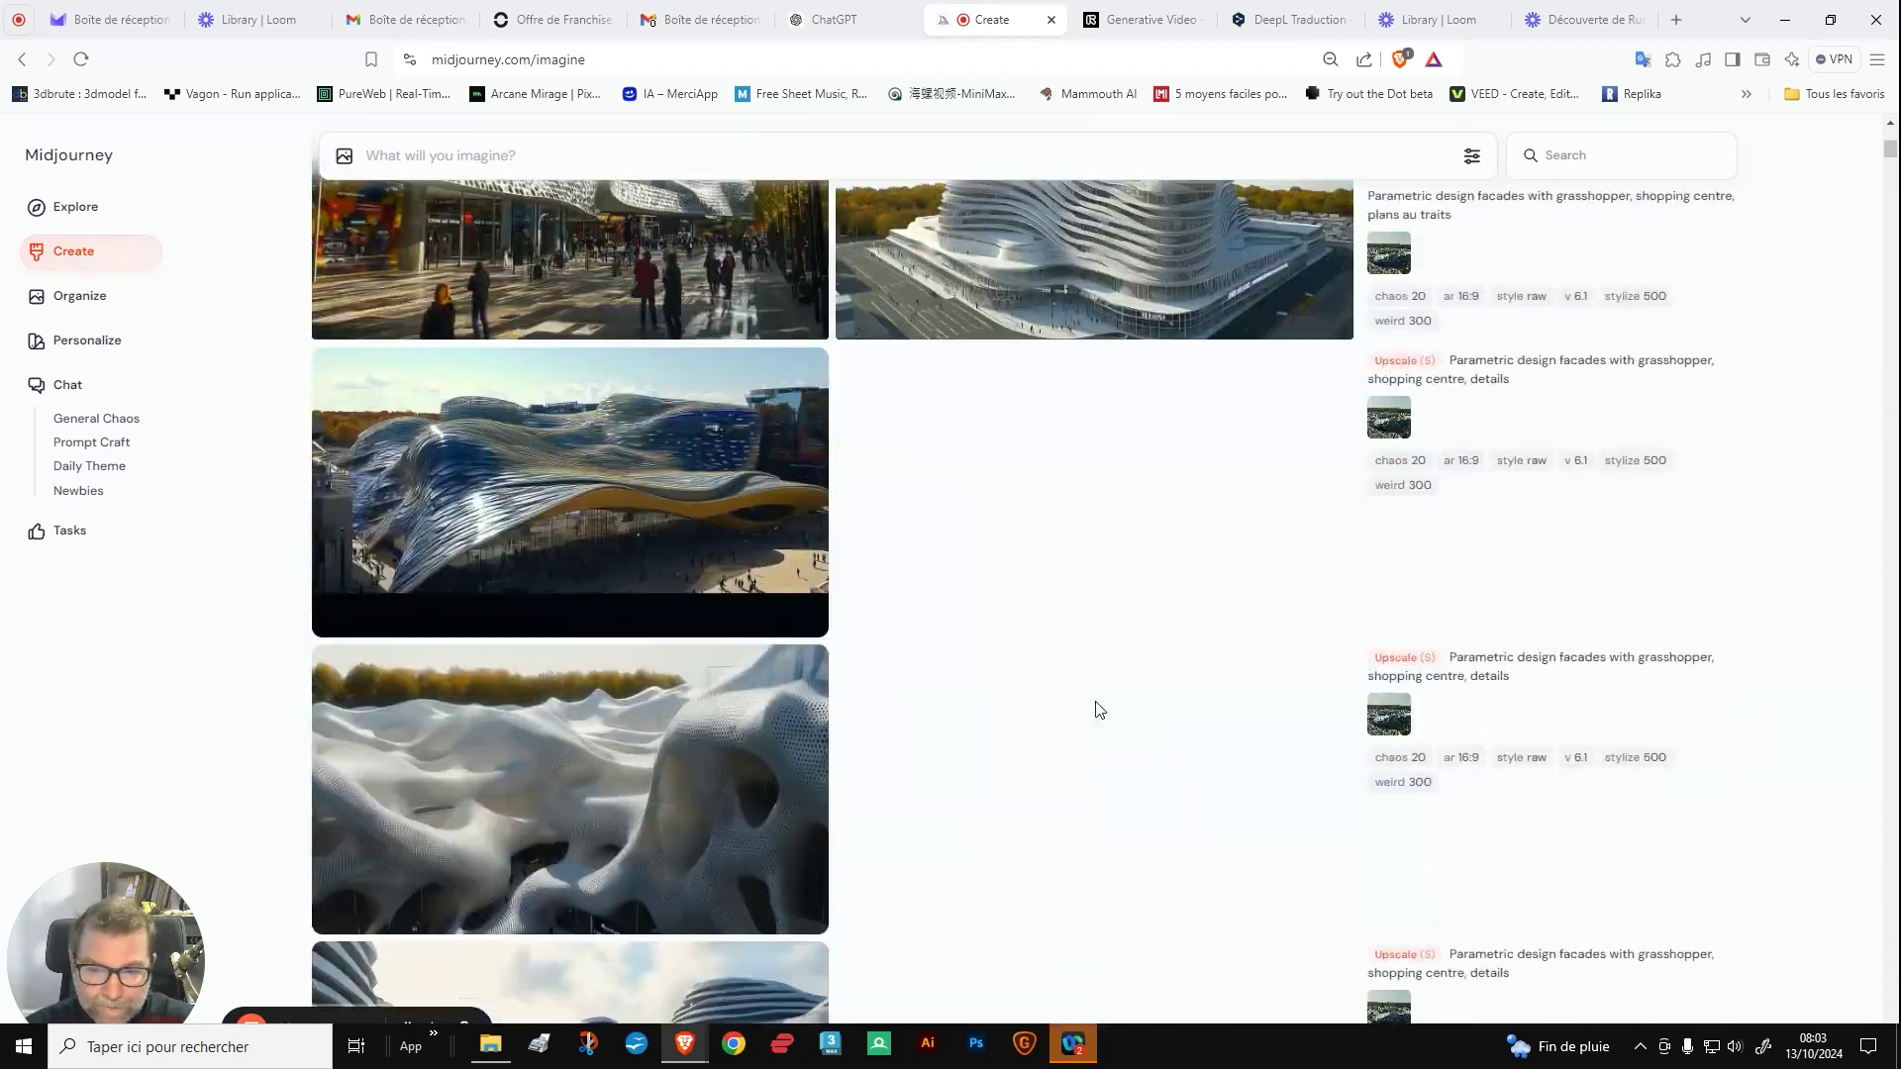
{"action": "mouse_move", "coordinate": [596, 533]}
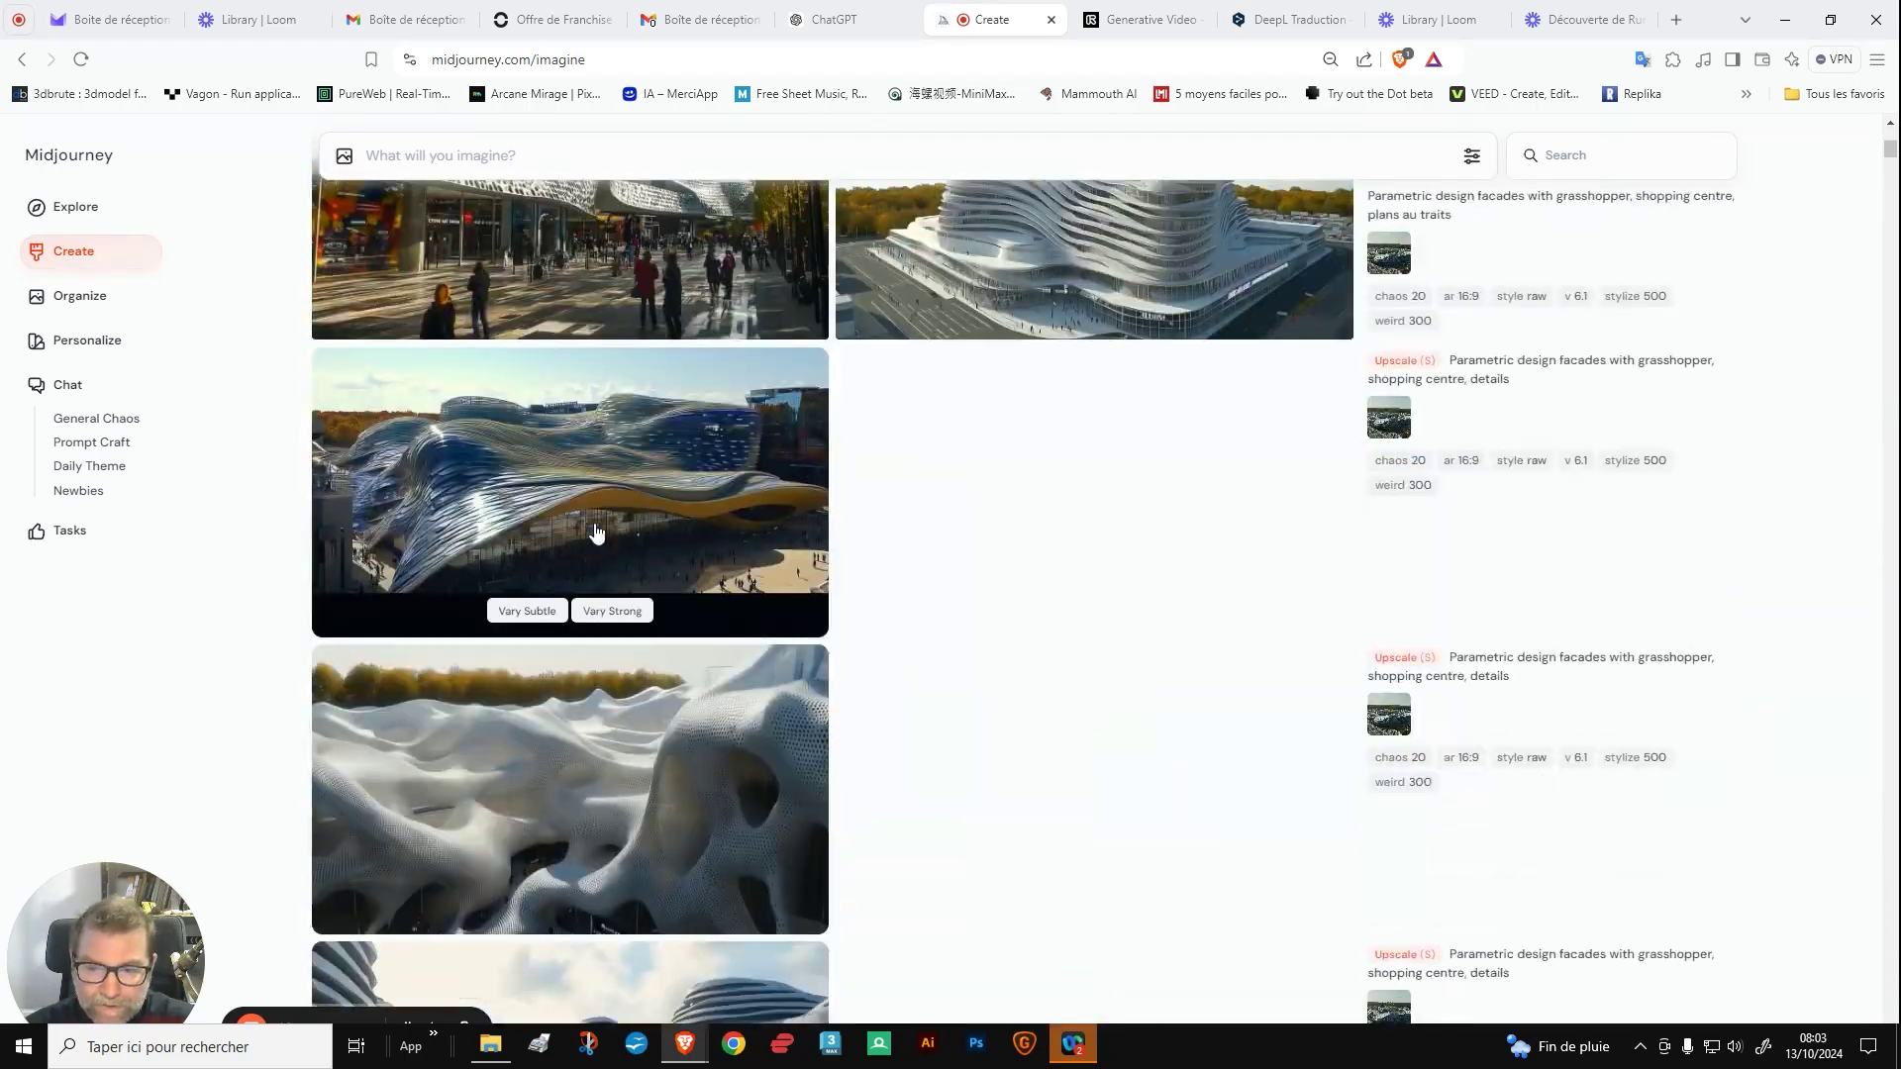
{"action": "scroll", "coordinate": [580, 519], "scroll_direction": "down", "scroll_amount": 1}
{"action": "scroll", "coordinate": [608, 661], "scroll_direction": "down", "scroll_amount": 10}
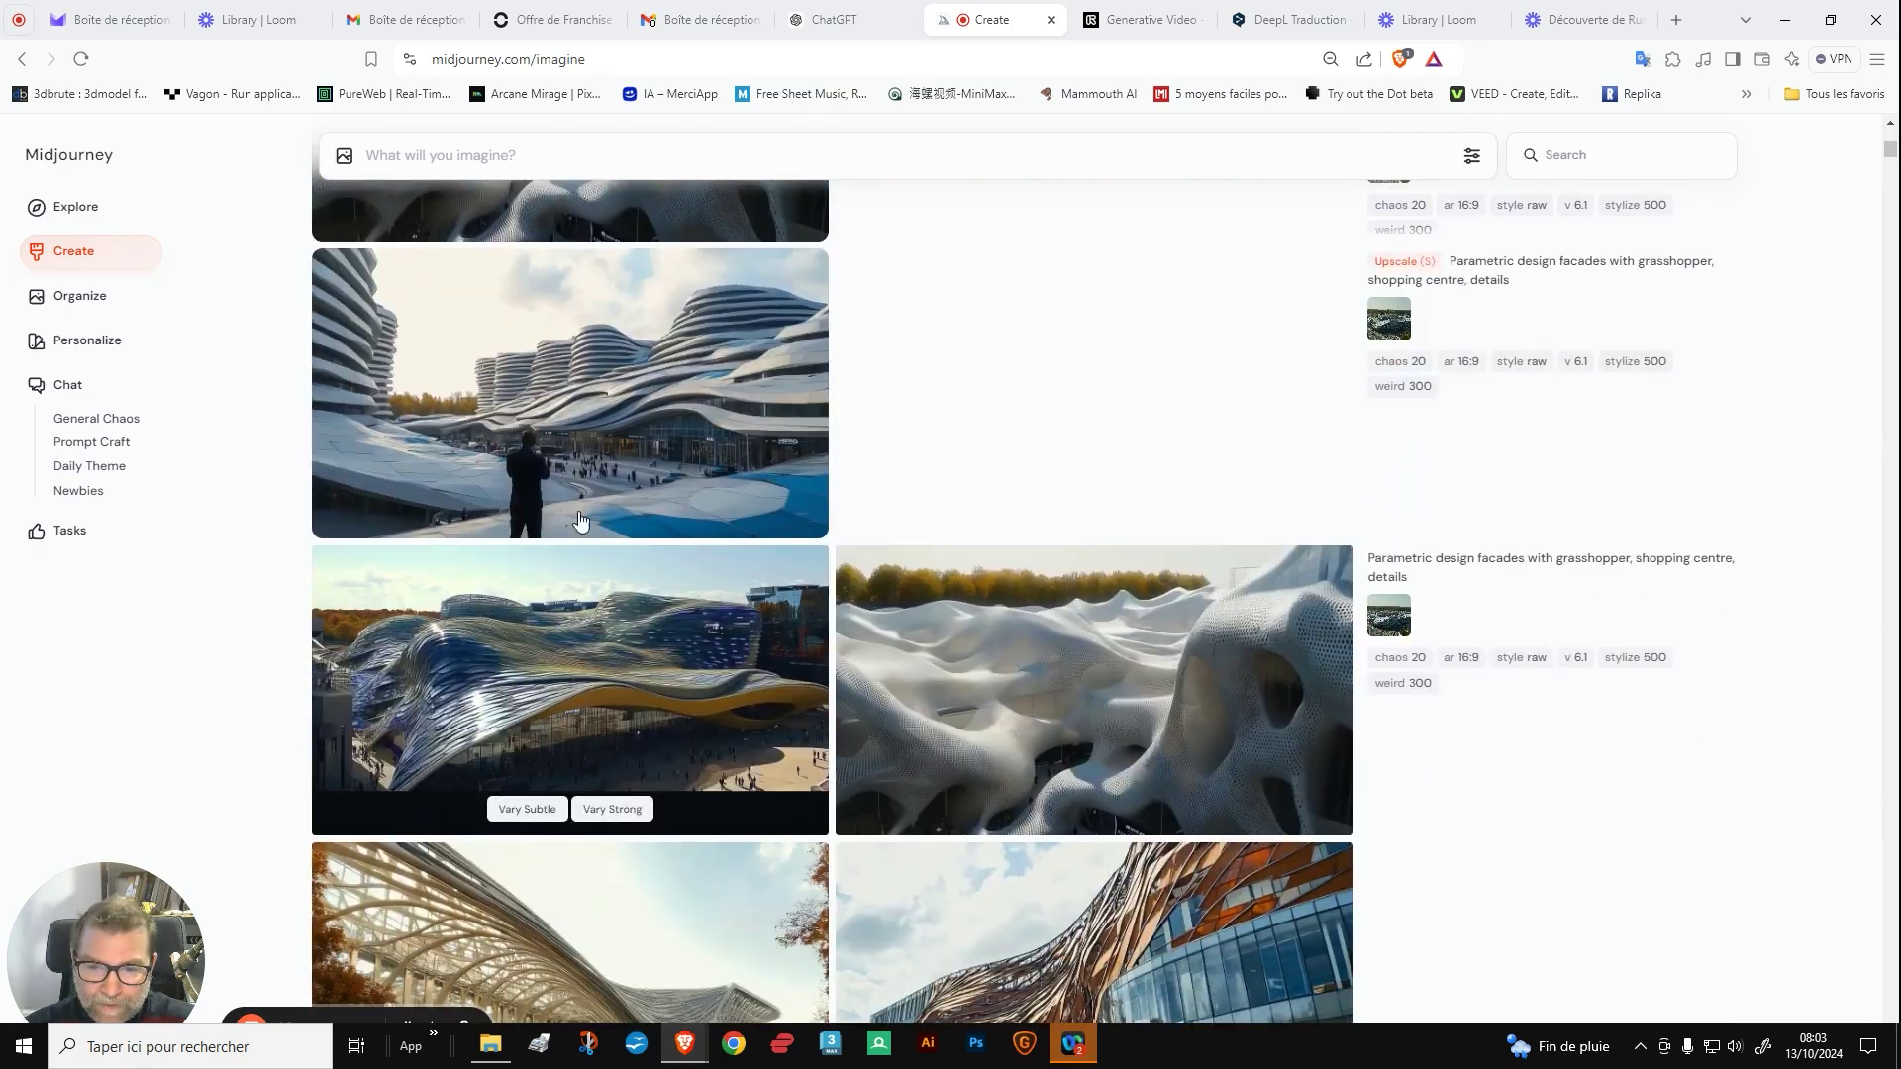
{"action": "scroll", "coordinate": [829, 742], "scroll_direction": "down", "scroll_amount": 7}
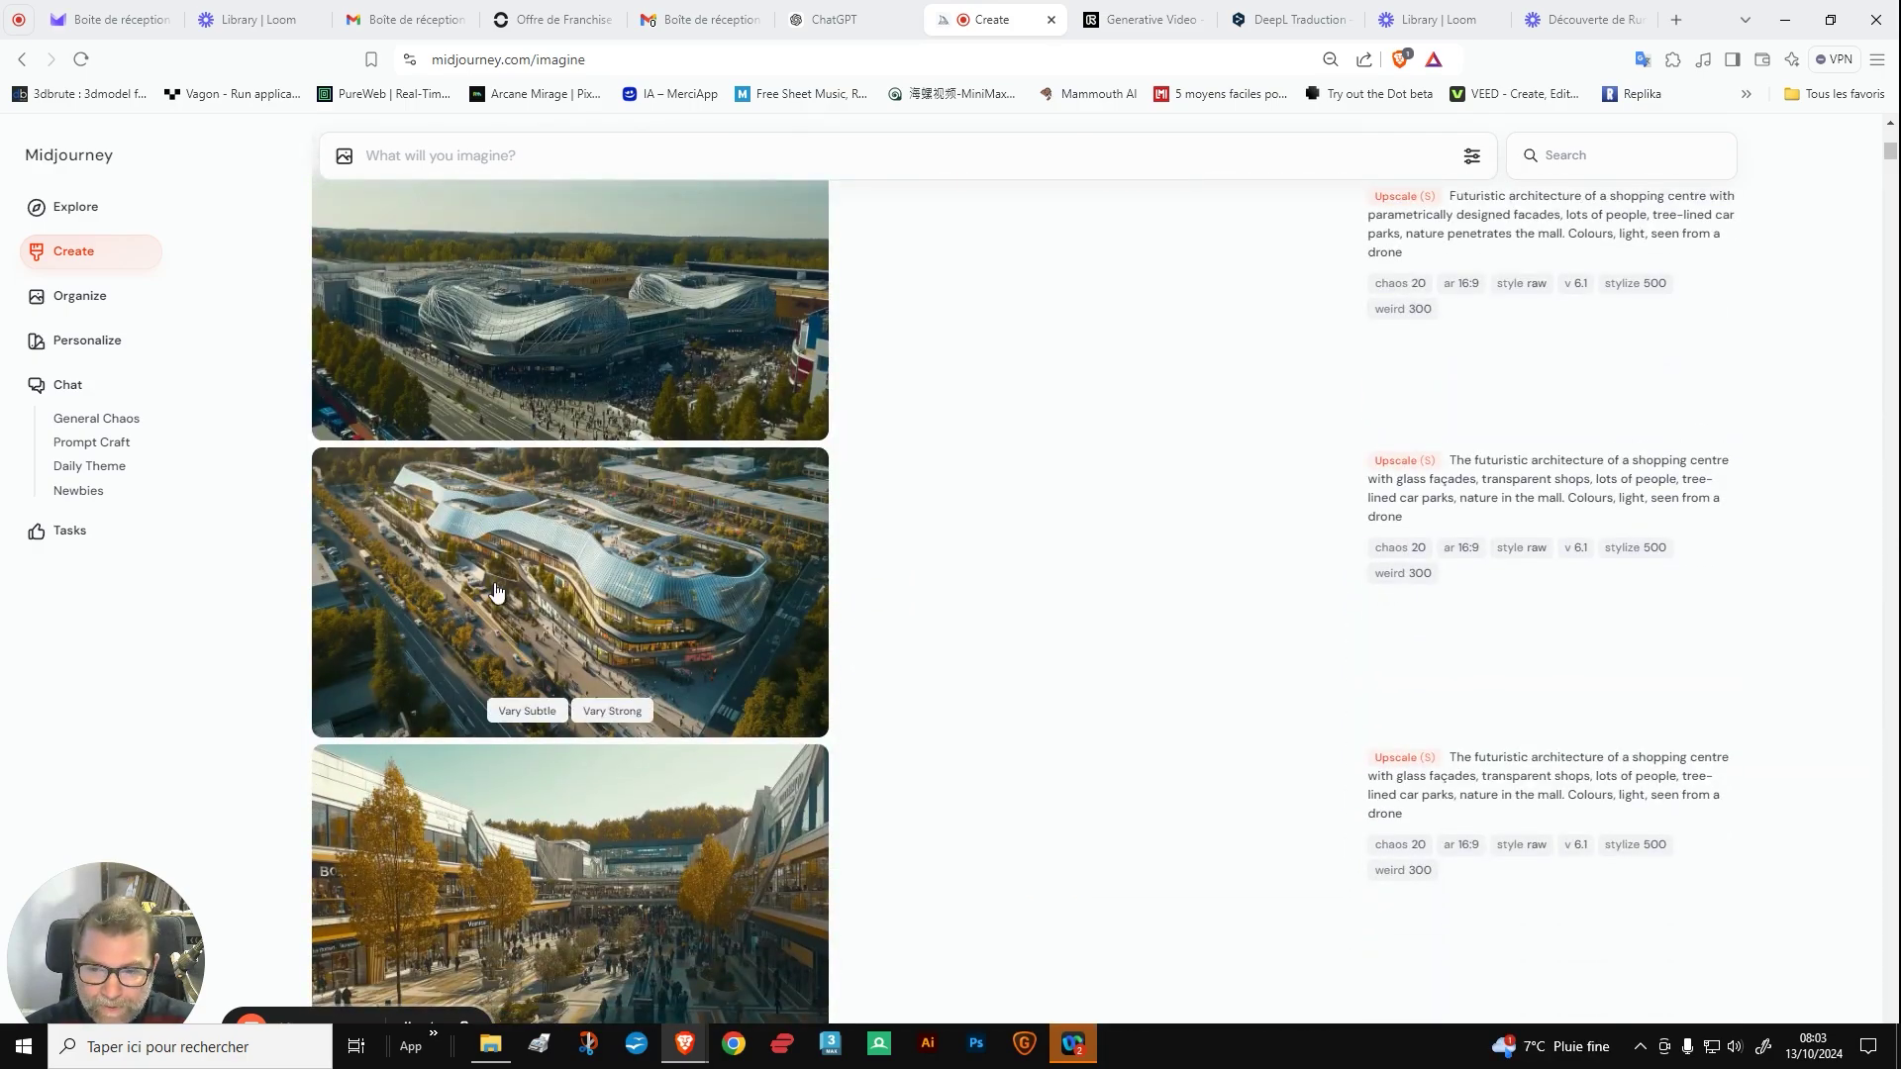
{"action": "scroll", "coordinate": [817, 634], "scroll_direction": "down", "scroll_amount": 6}
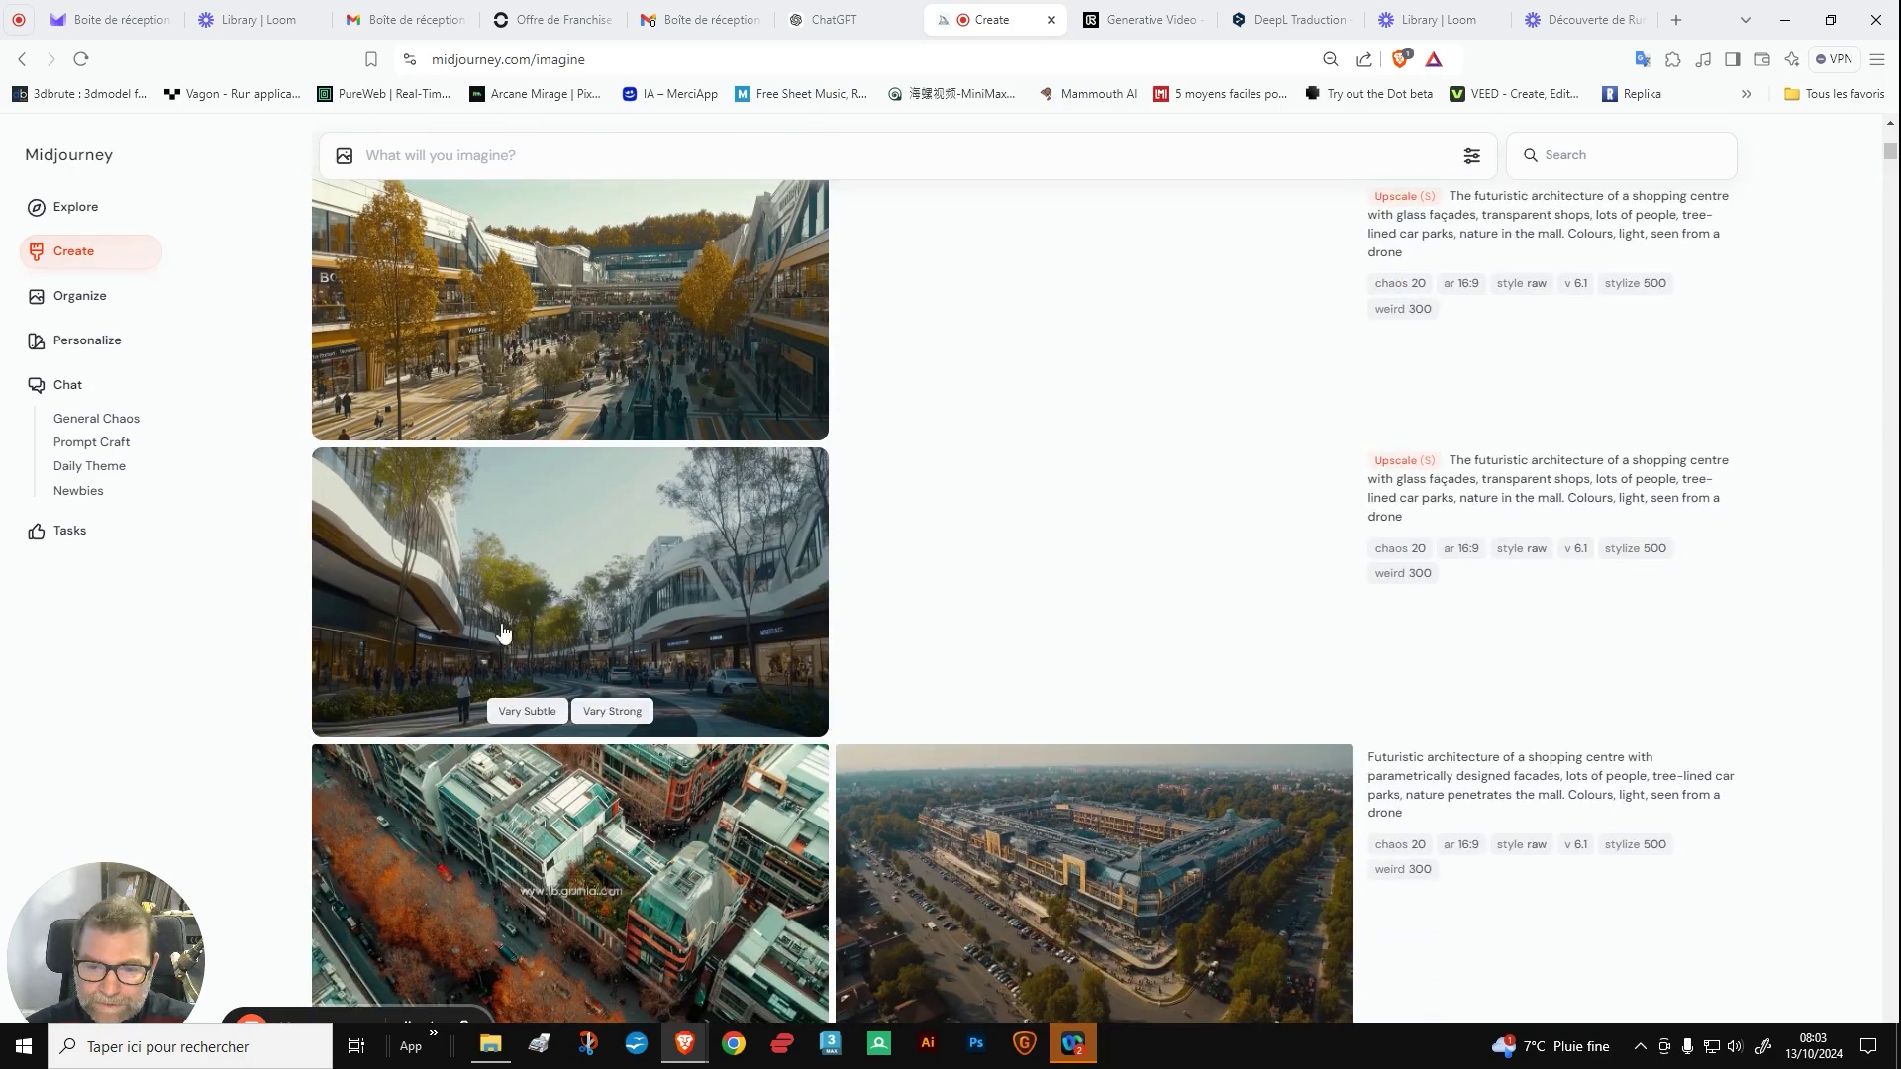
{"action": "scroll", "coordinate": [782, 693], "scroll_direction": "up", "scroll_amount": 3}
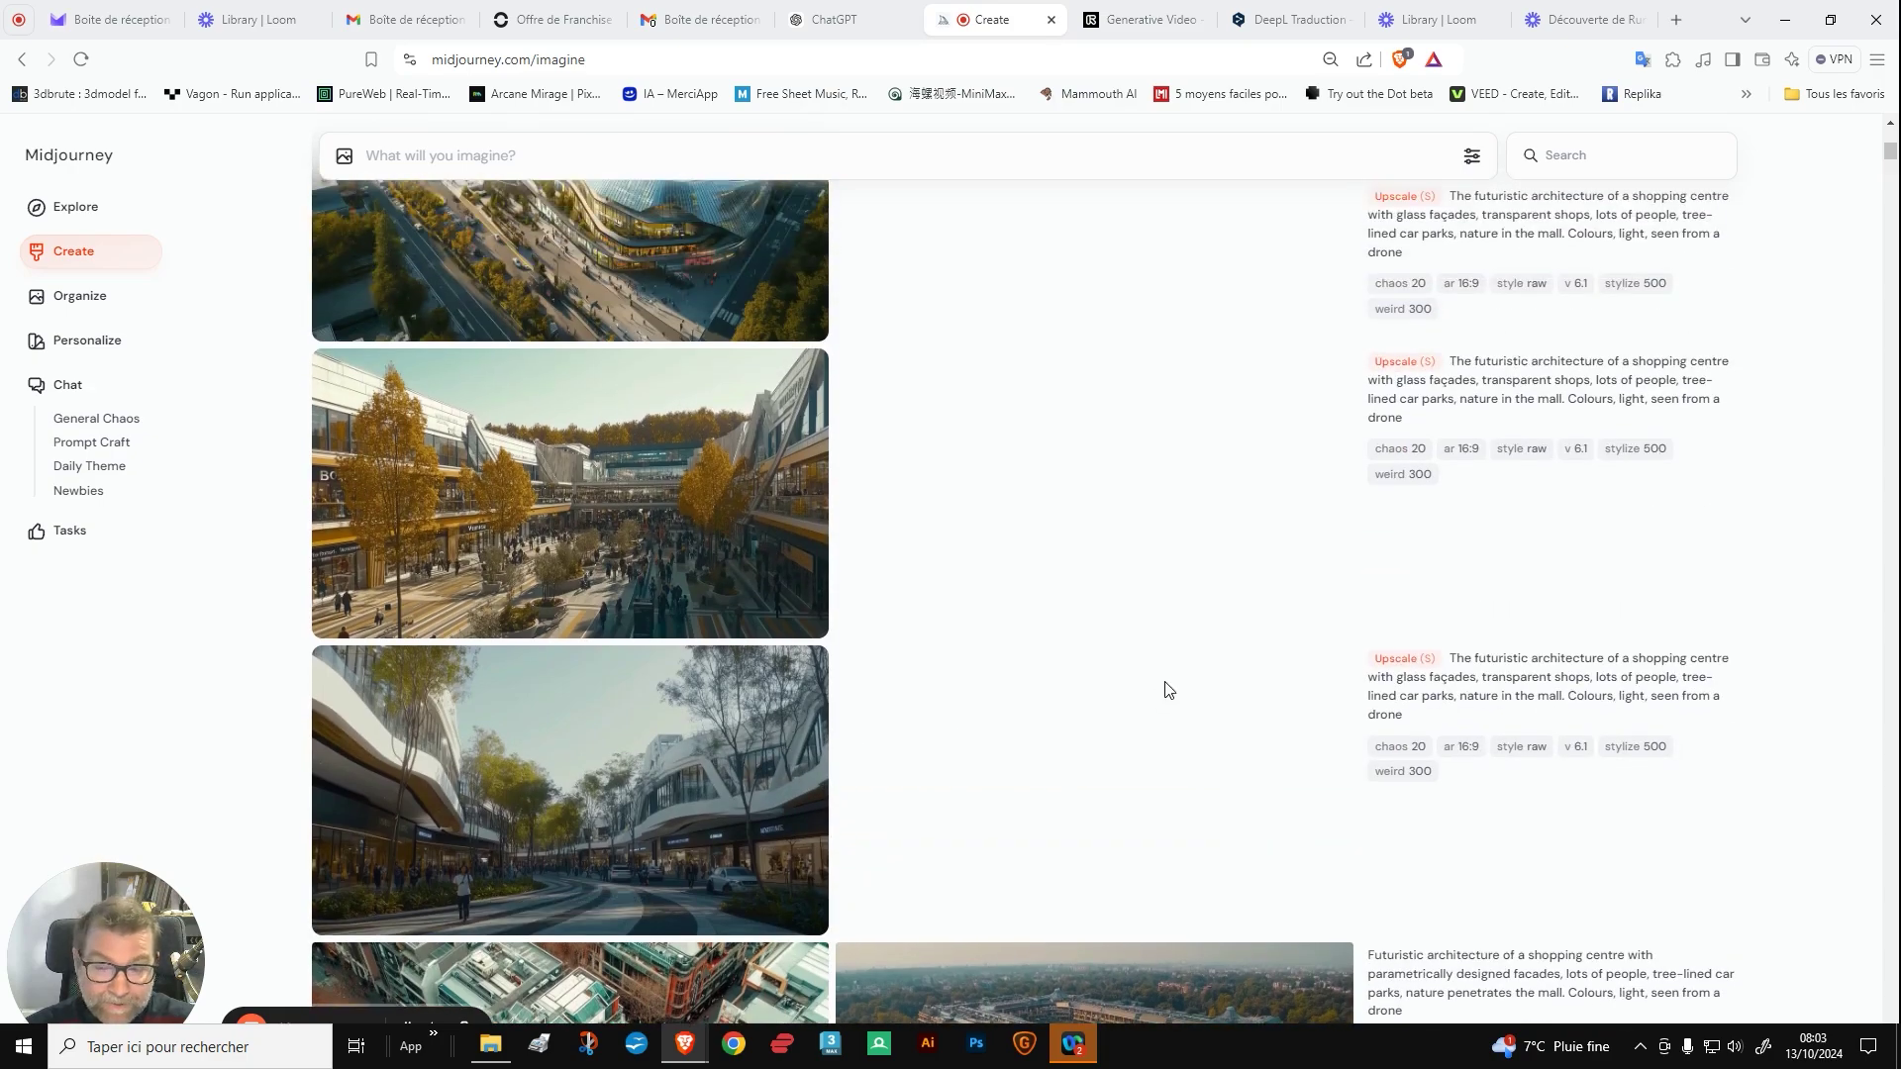
{"action": "scroll", "coordinate": [1159, 689], "scroll_direction": "up", "scroll_amount": 6}
{"action": "scroll", "coordinate": [1116, 705], "scroll_direction": "up", "scroll_amount": 7}
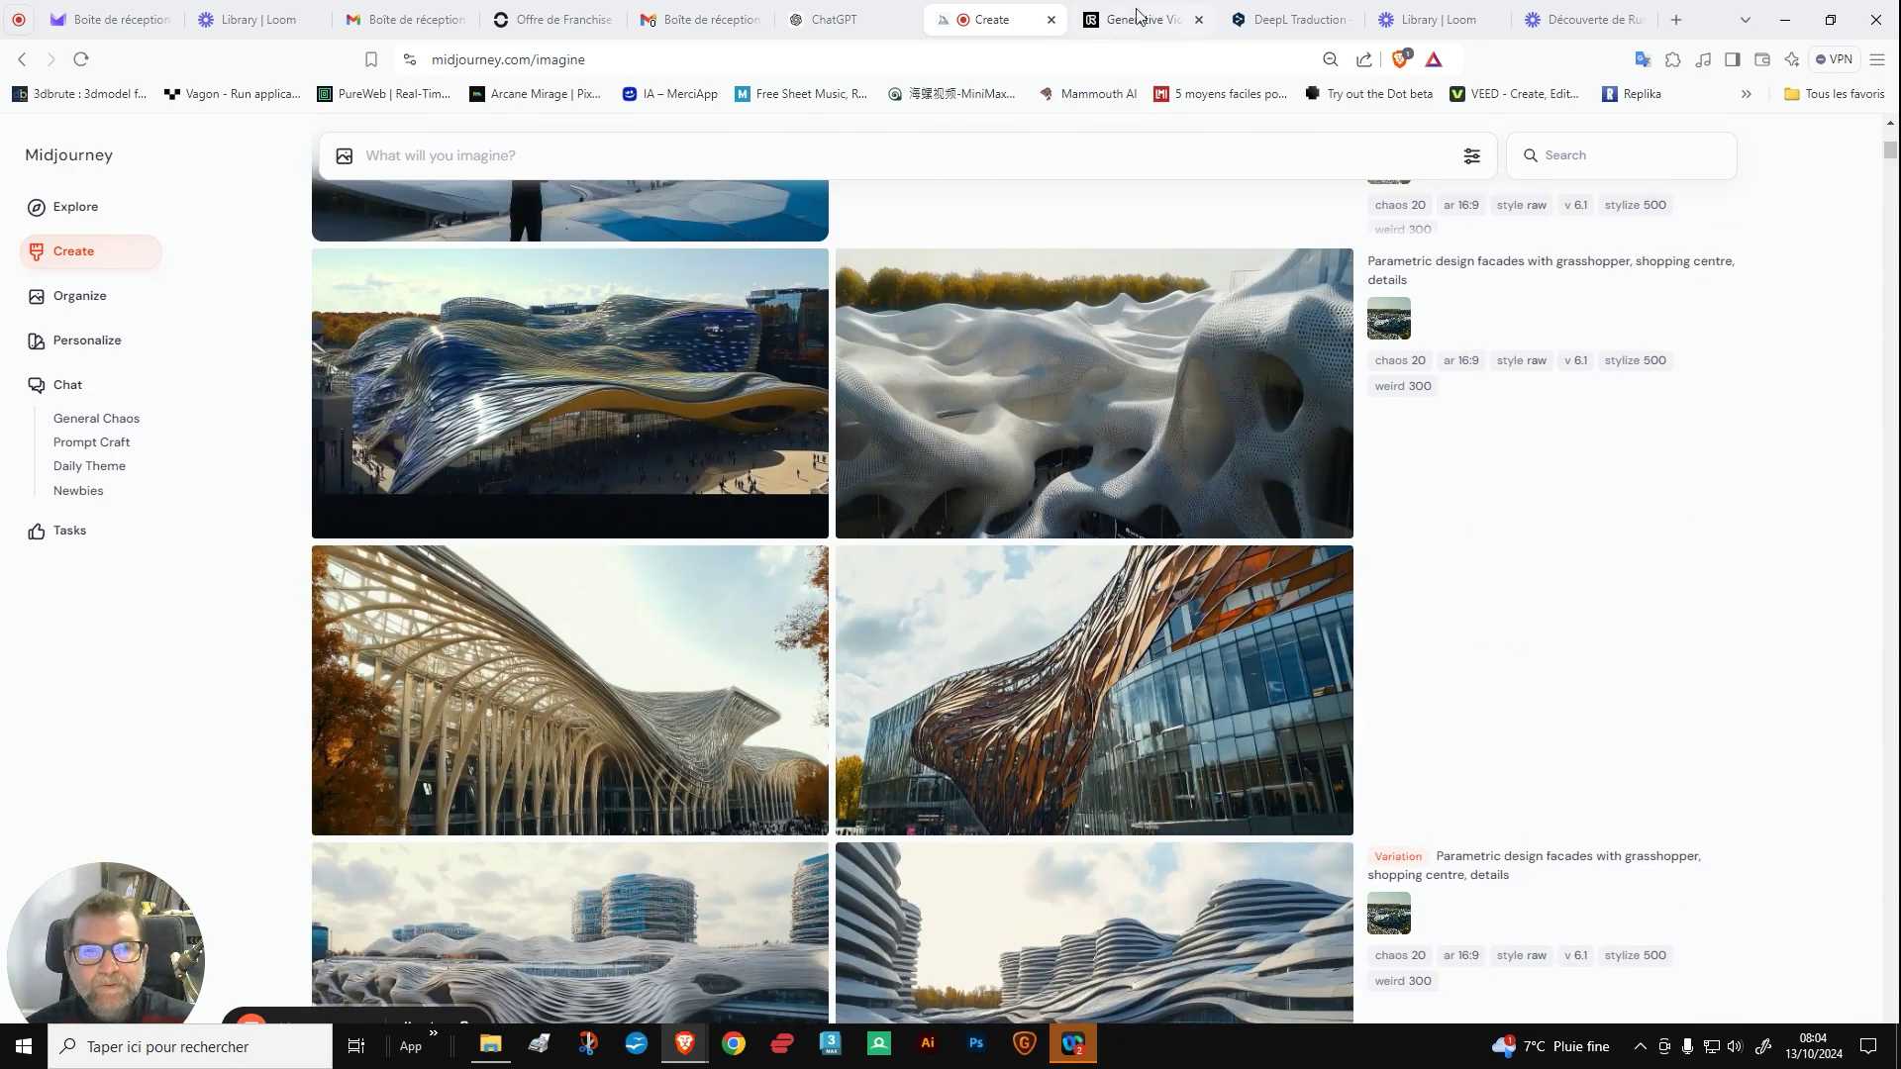
Step: Return to Runway and open the full list of exports in the asset library
{"action": "left_click", "coordinate": [1135, 21]}
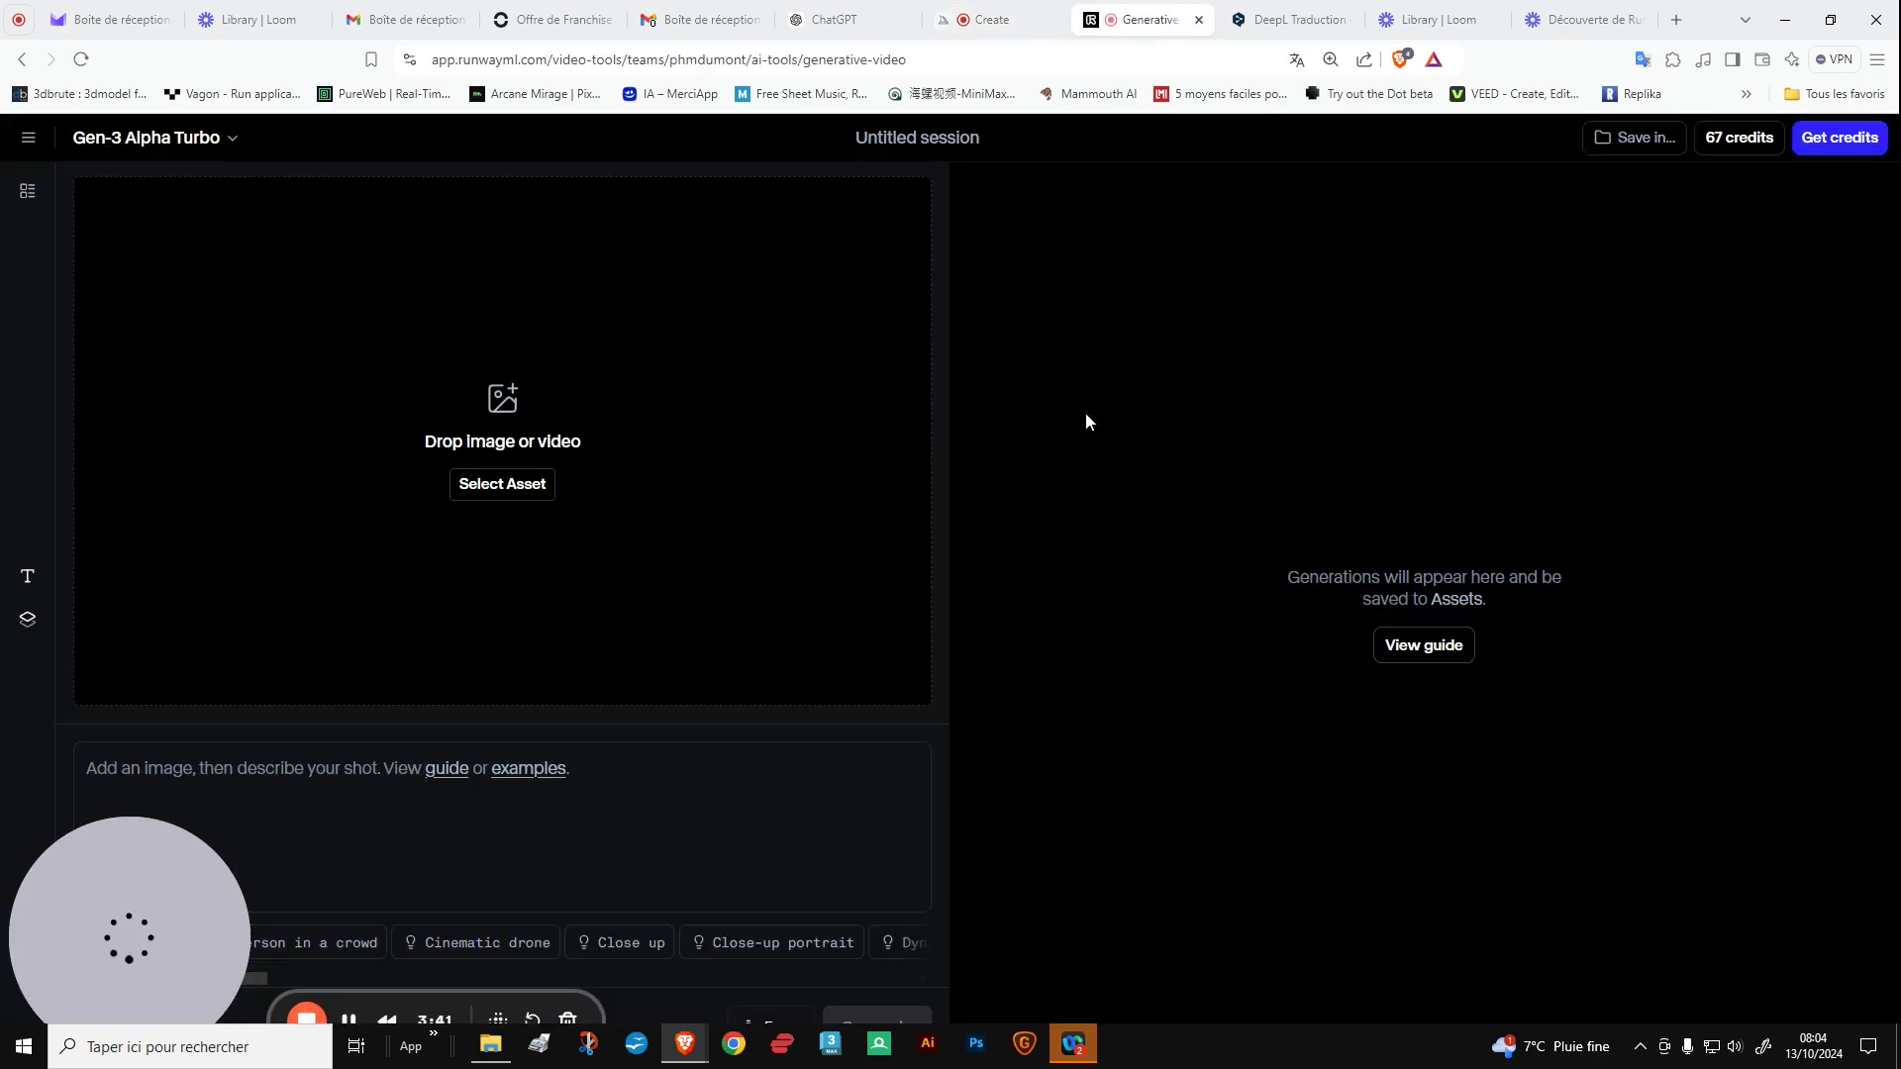
{"action": "left_click", "coordinate": [44, 145]}
{"action": "left_click", "coordinate": [136, 184]}
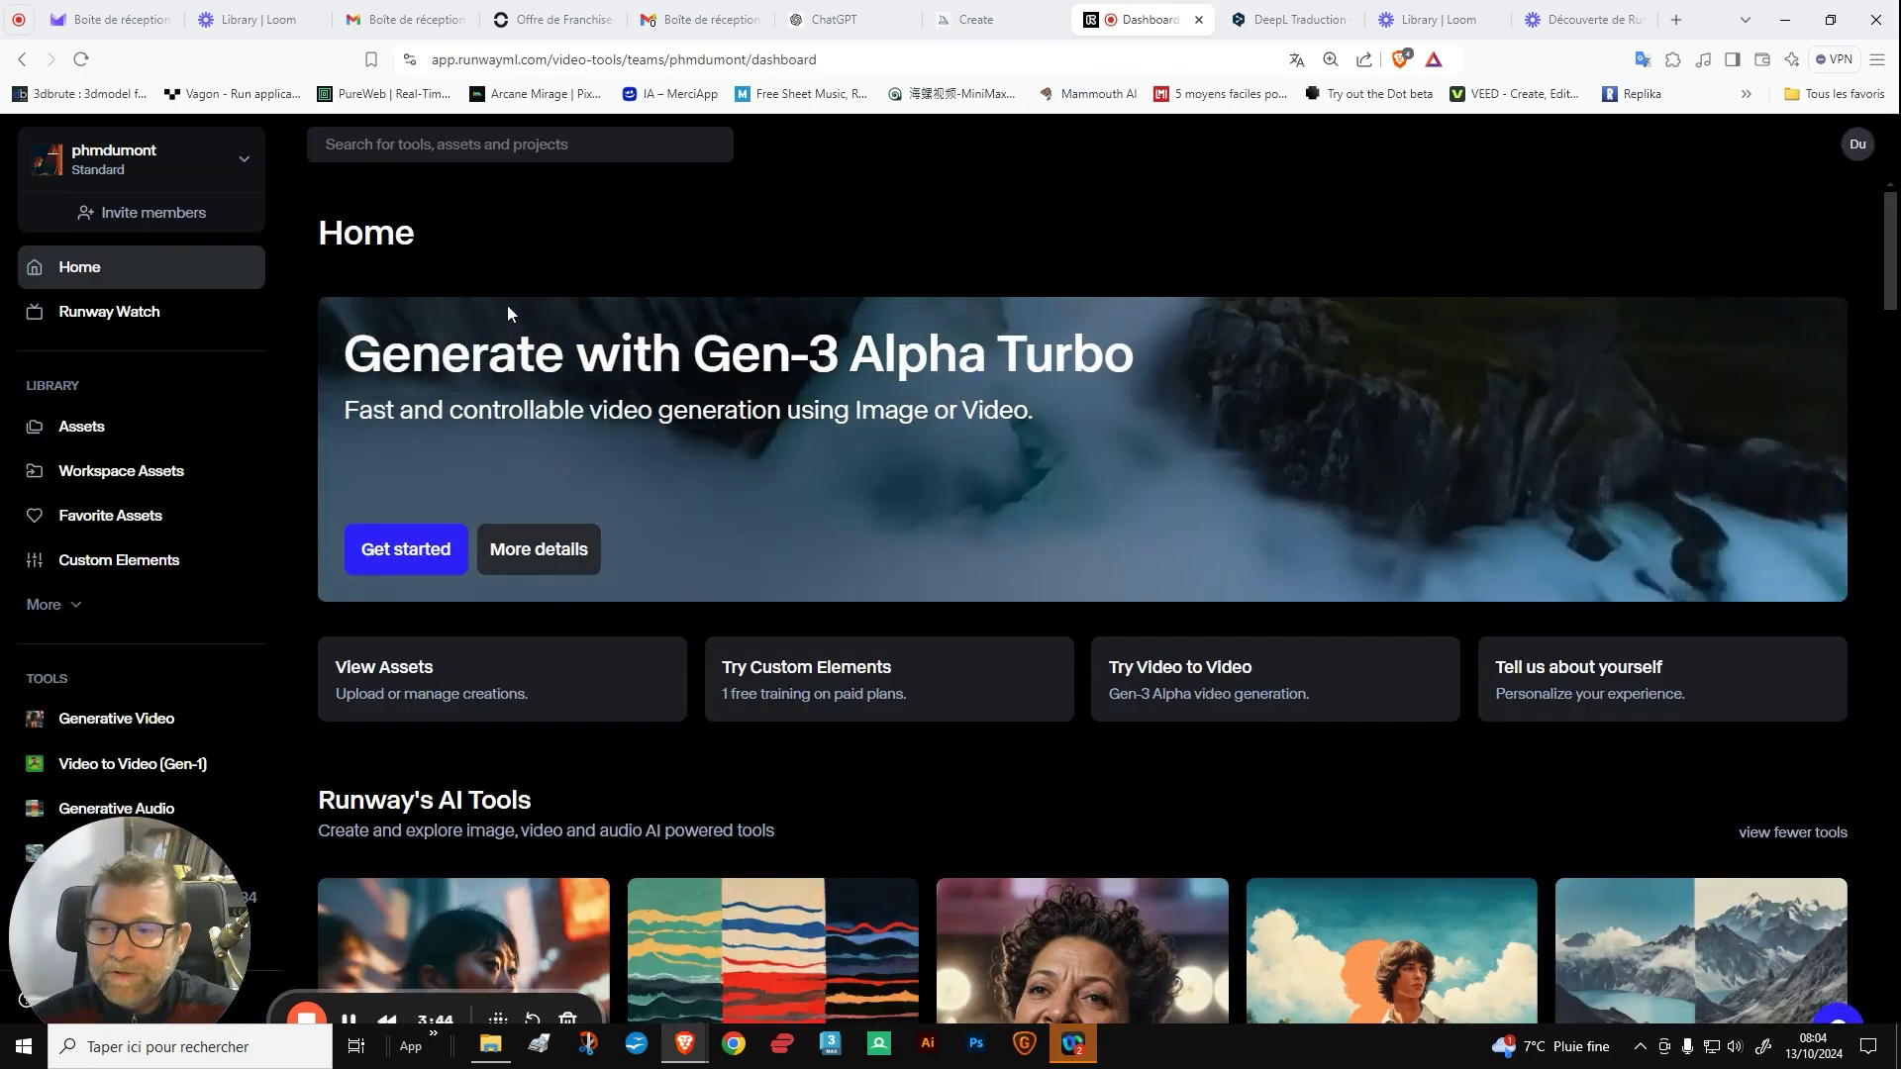
{"action": "left_click", "coordinate": [79, 426]}
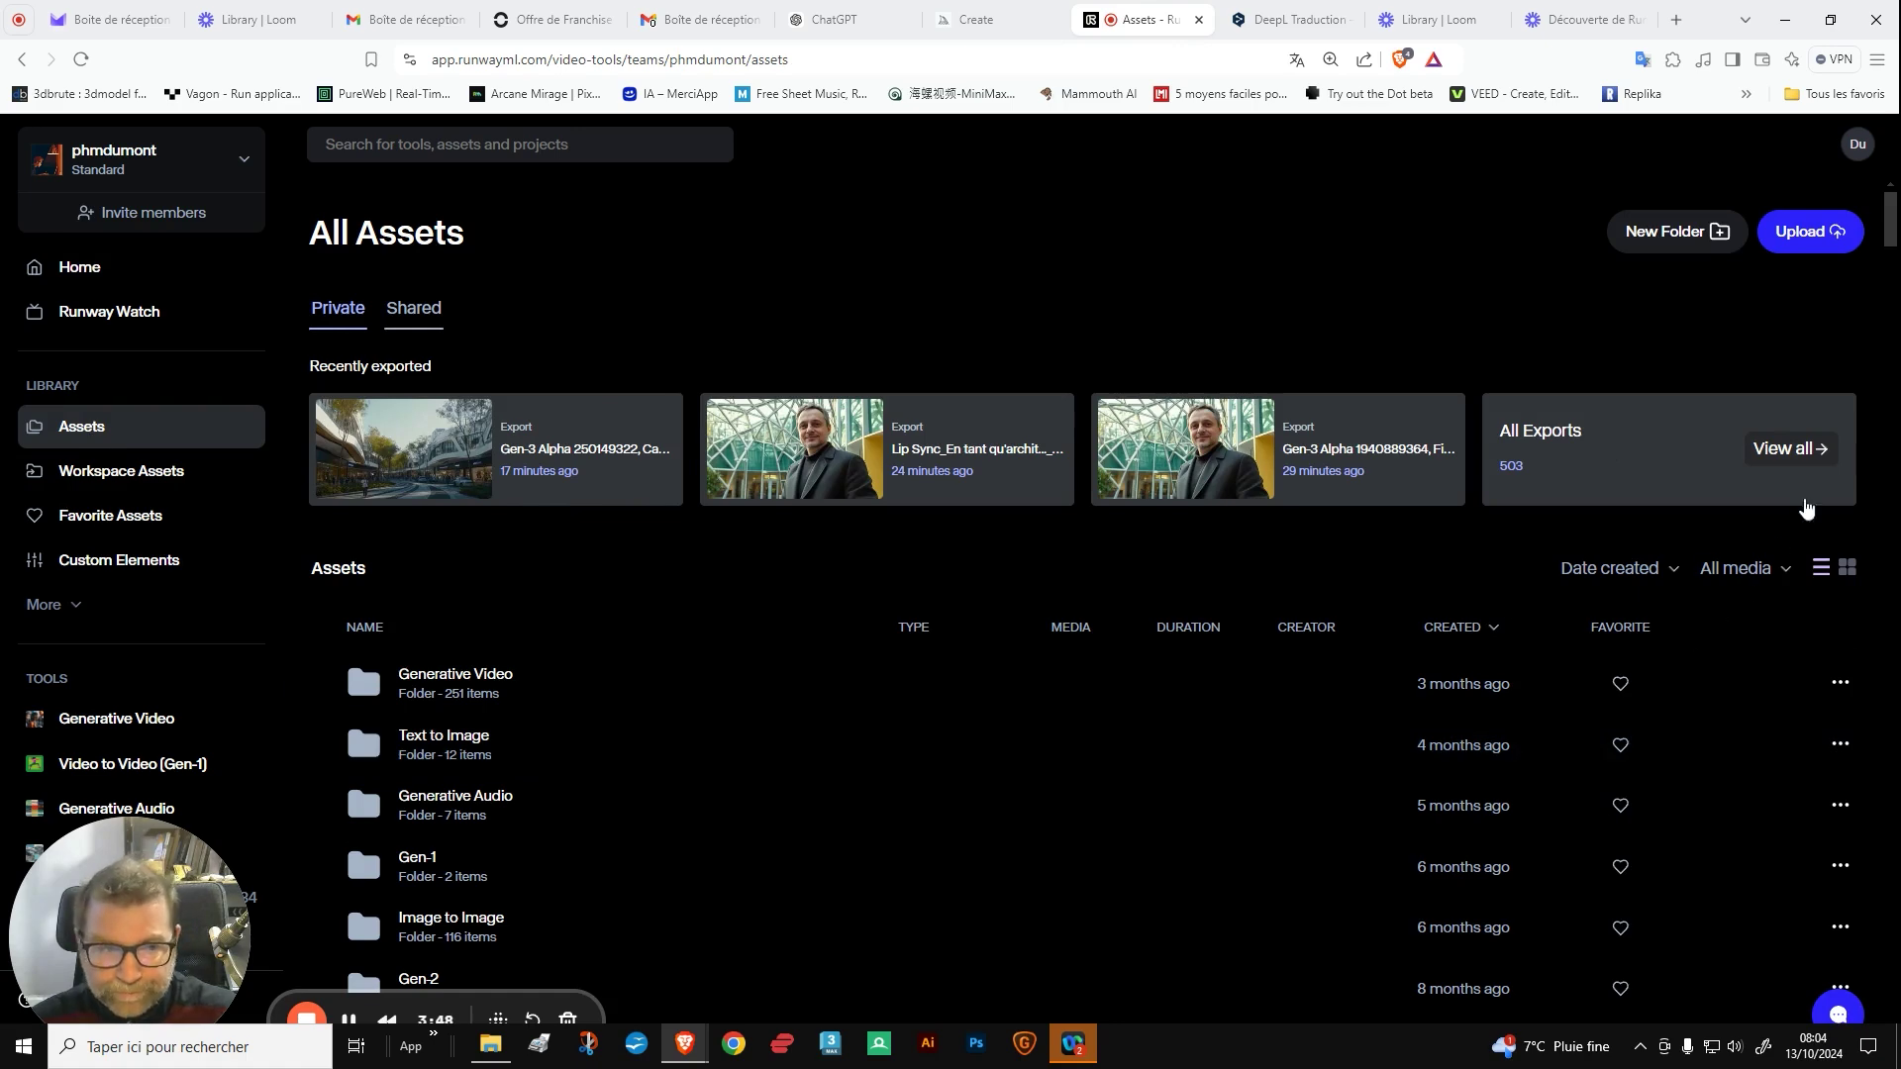
{"action": "left_click", "coordinate": [1793, 448]}
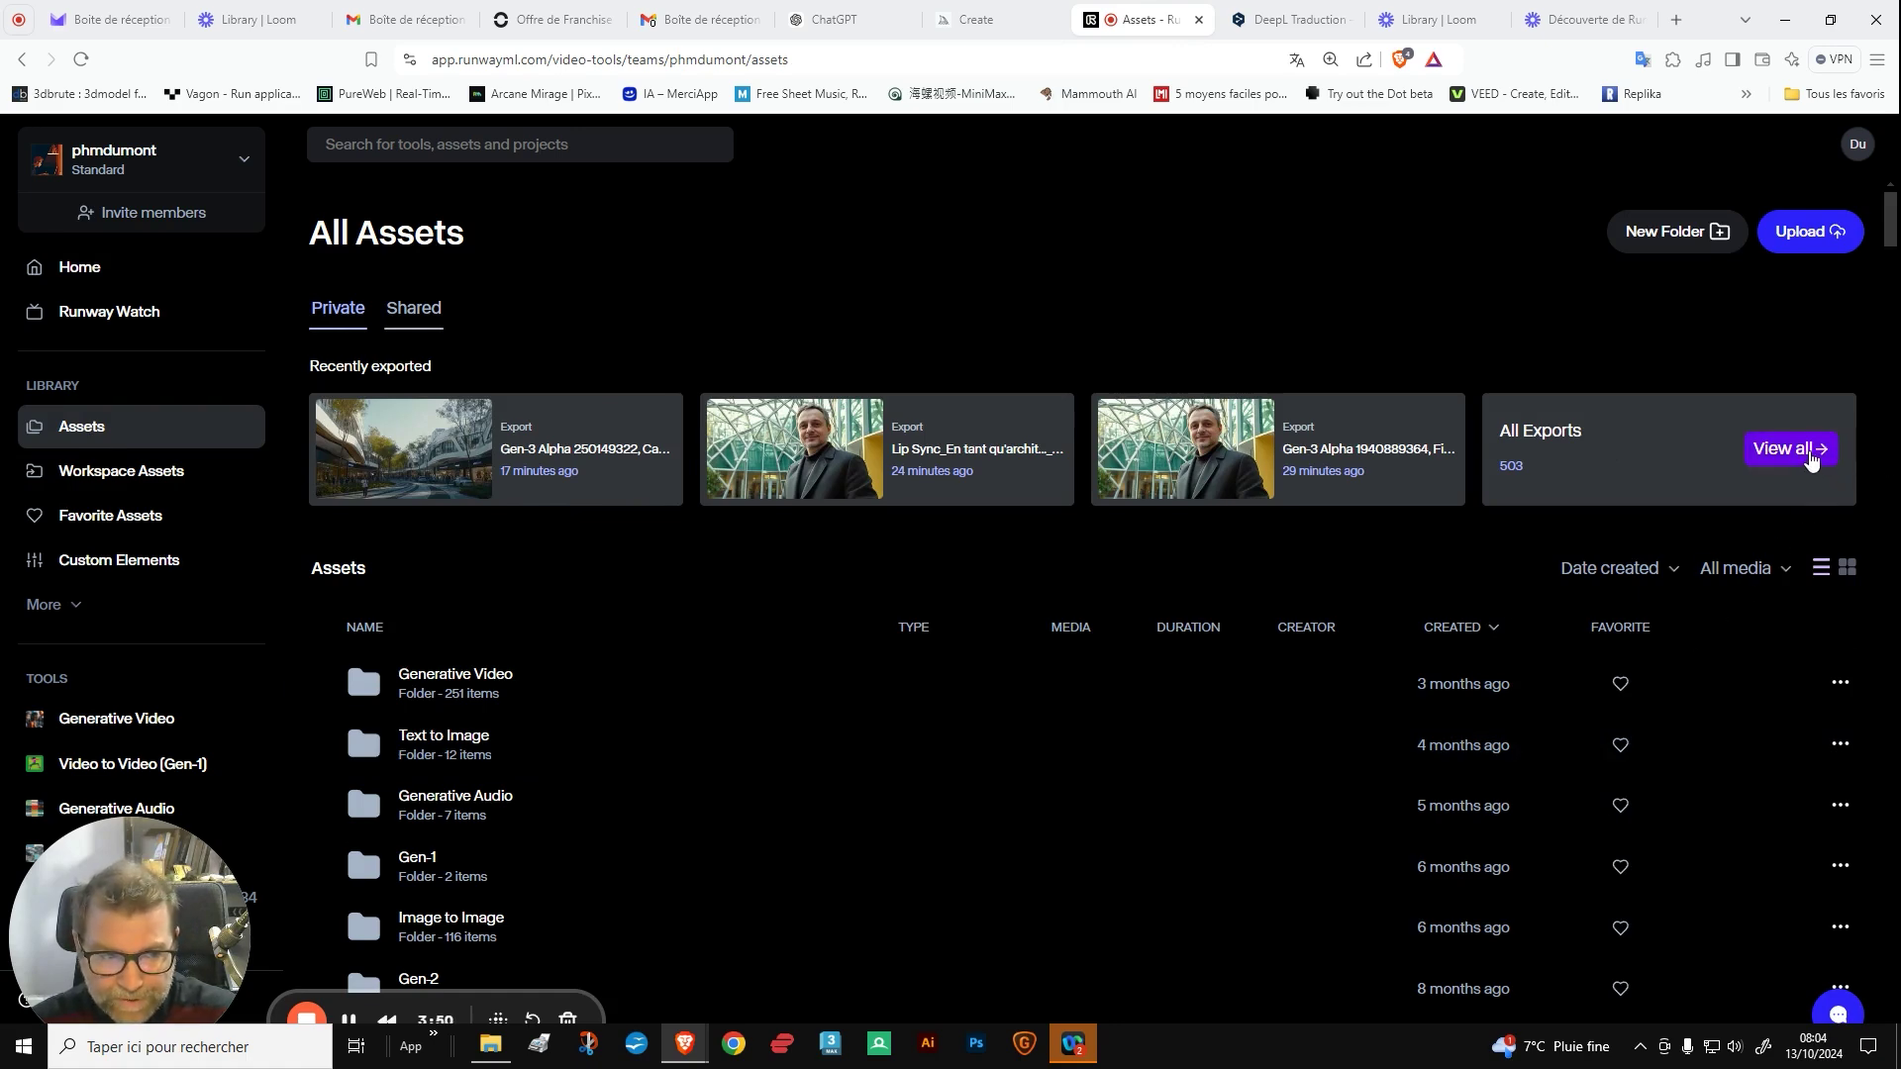
{"action": "scroll", "coordinate": [797, 633], "scroll_direction": "down", "scroll_amount": 3}
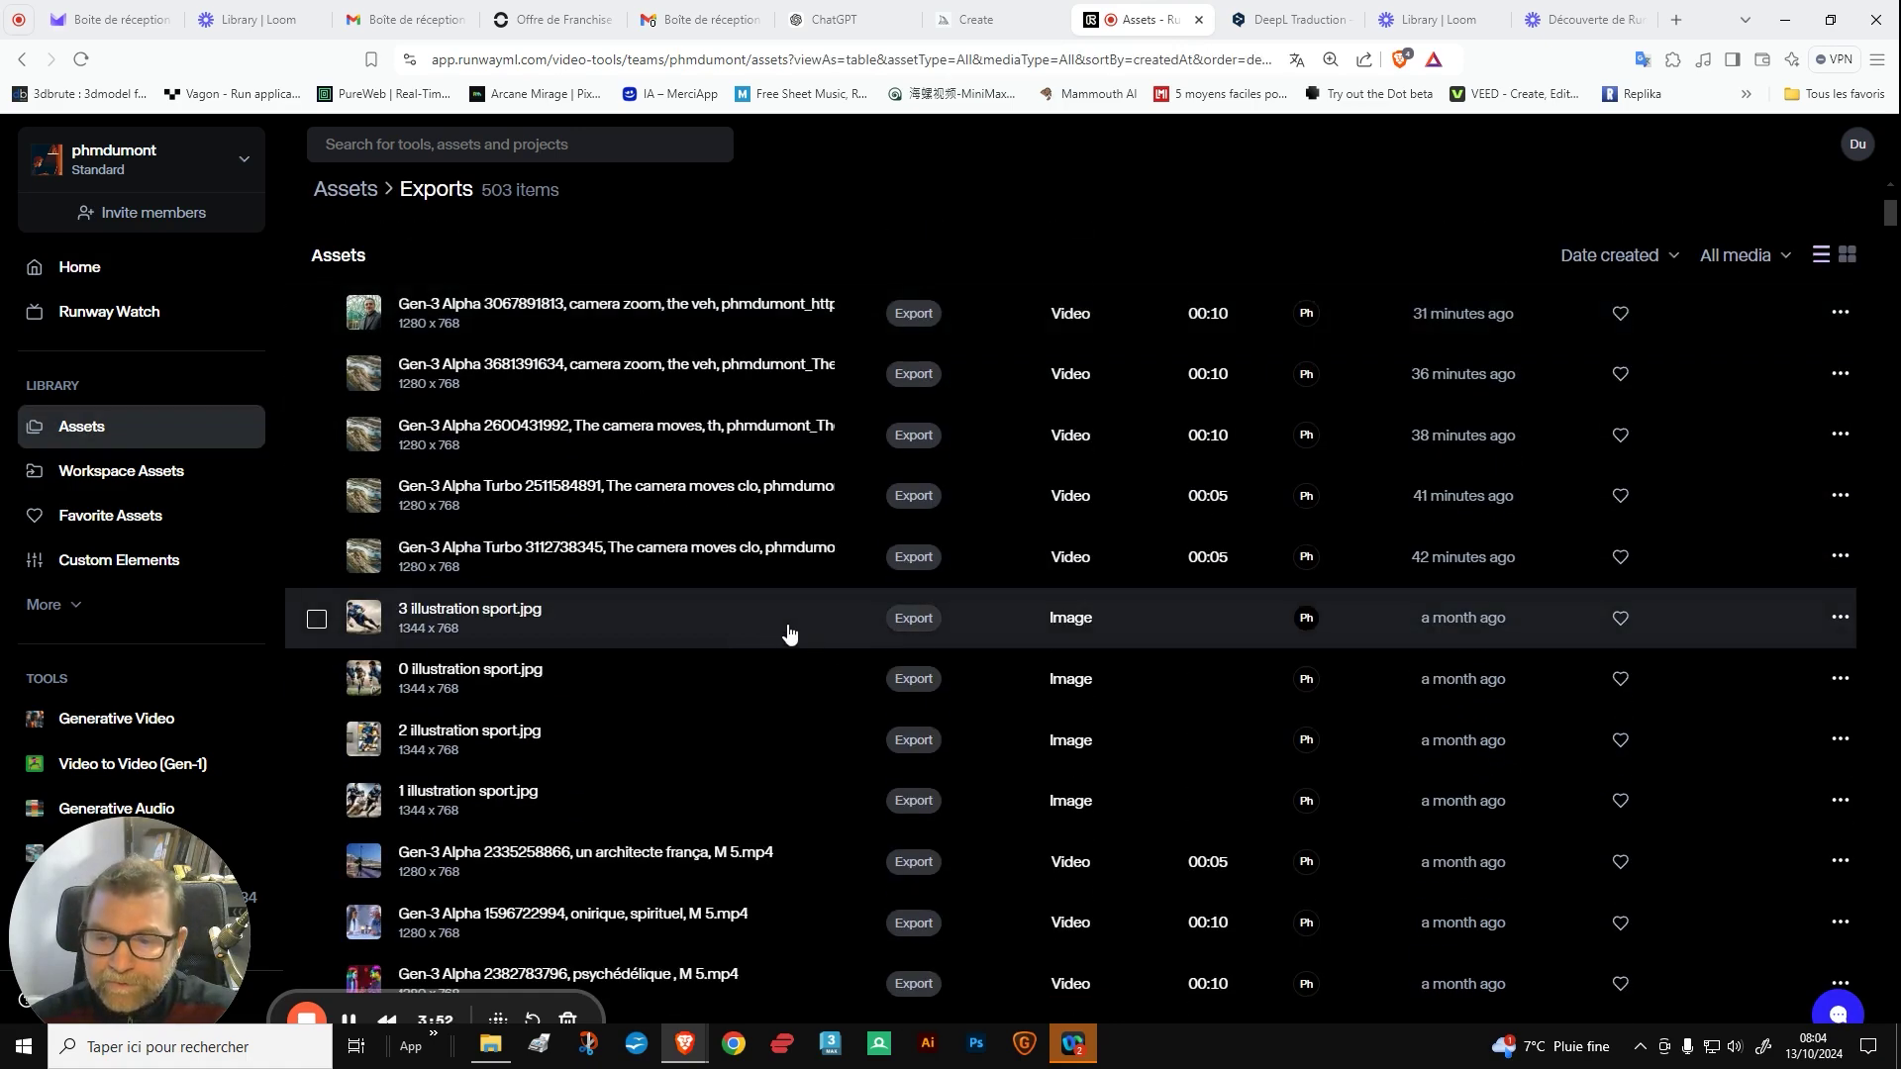
{"action": "scroll", "coordinate": [500, 673], "scroll_direction": "up", "scroll_amount": 3}
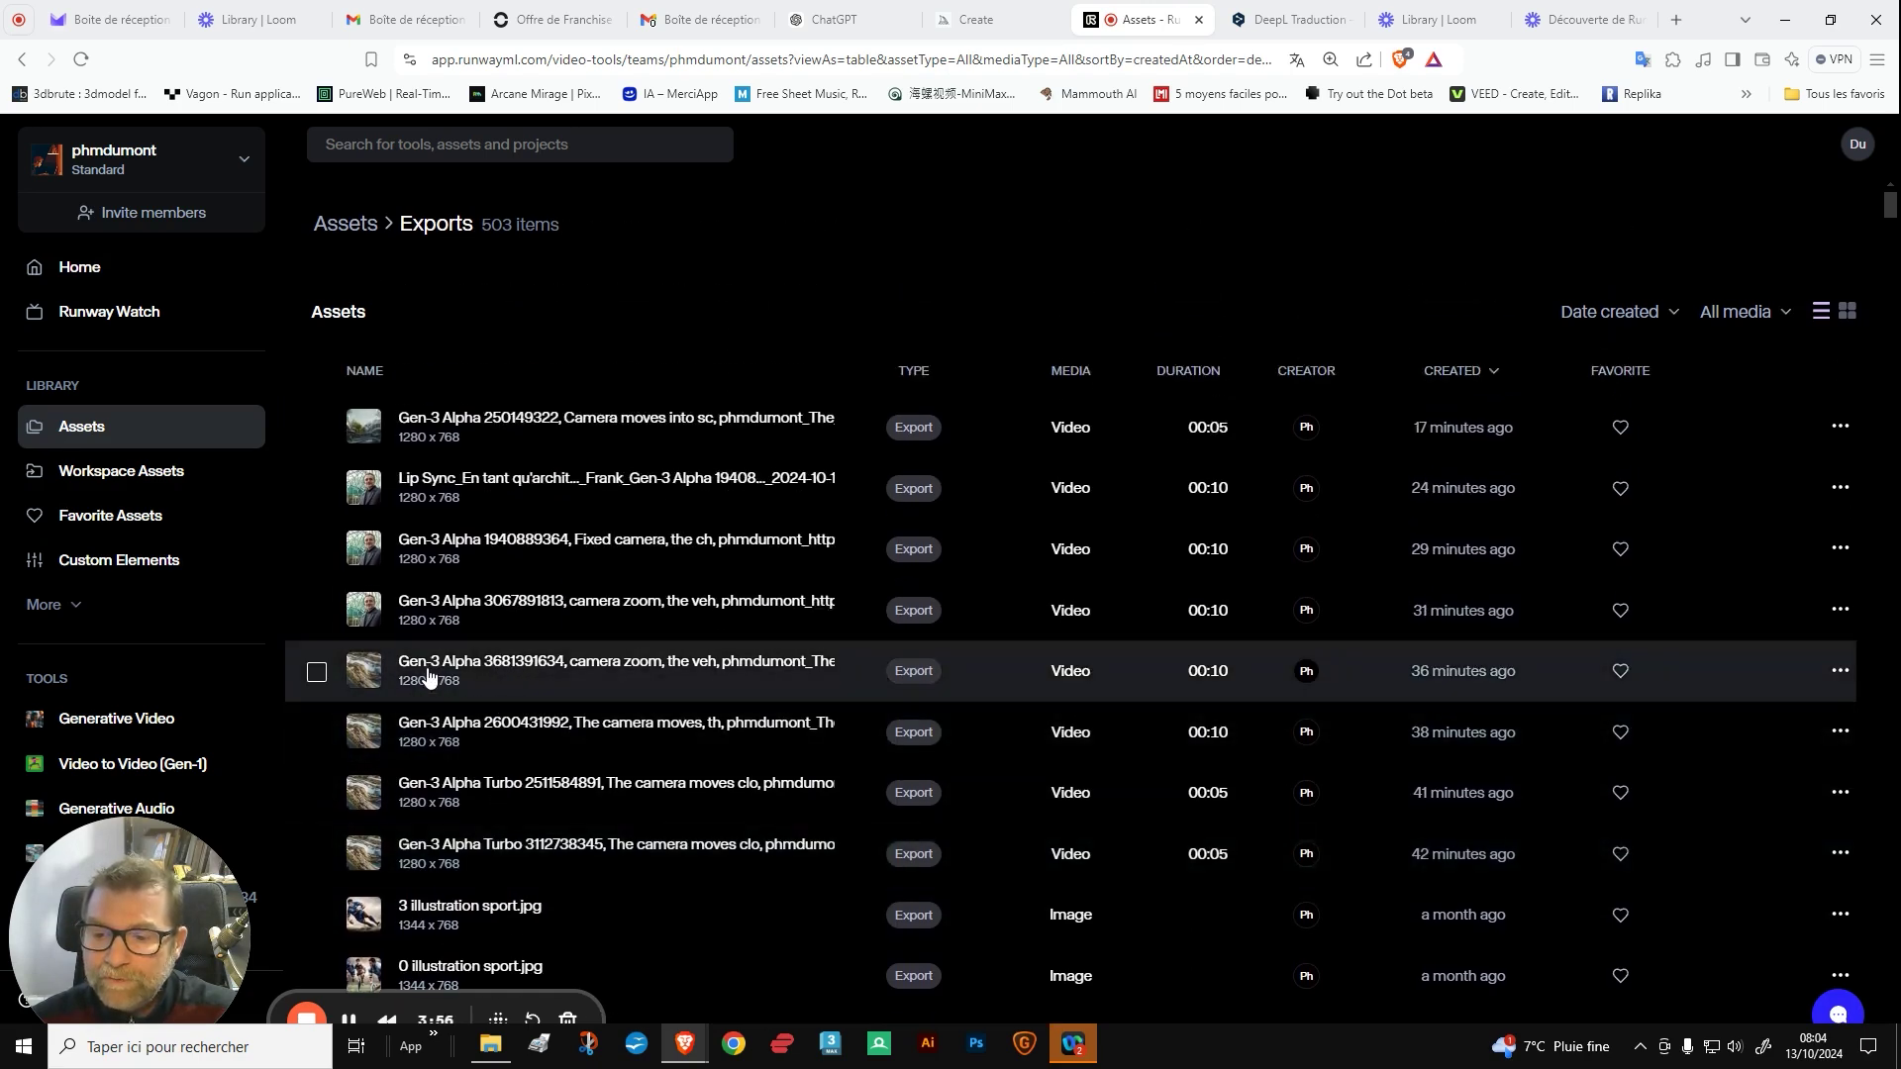
{"action": "left_click", "coordinate": [519, 667]}
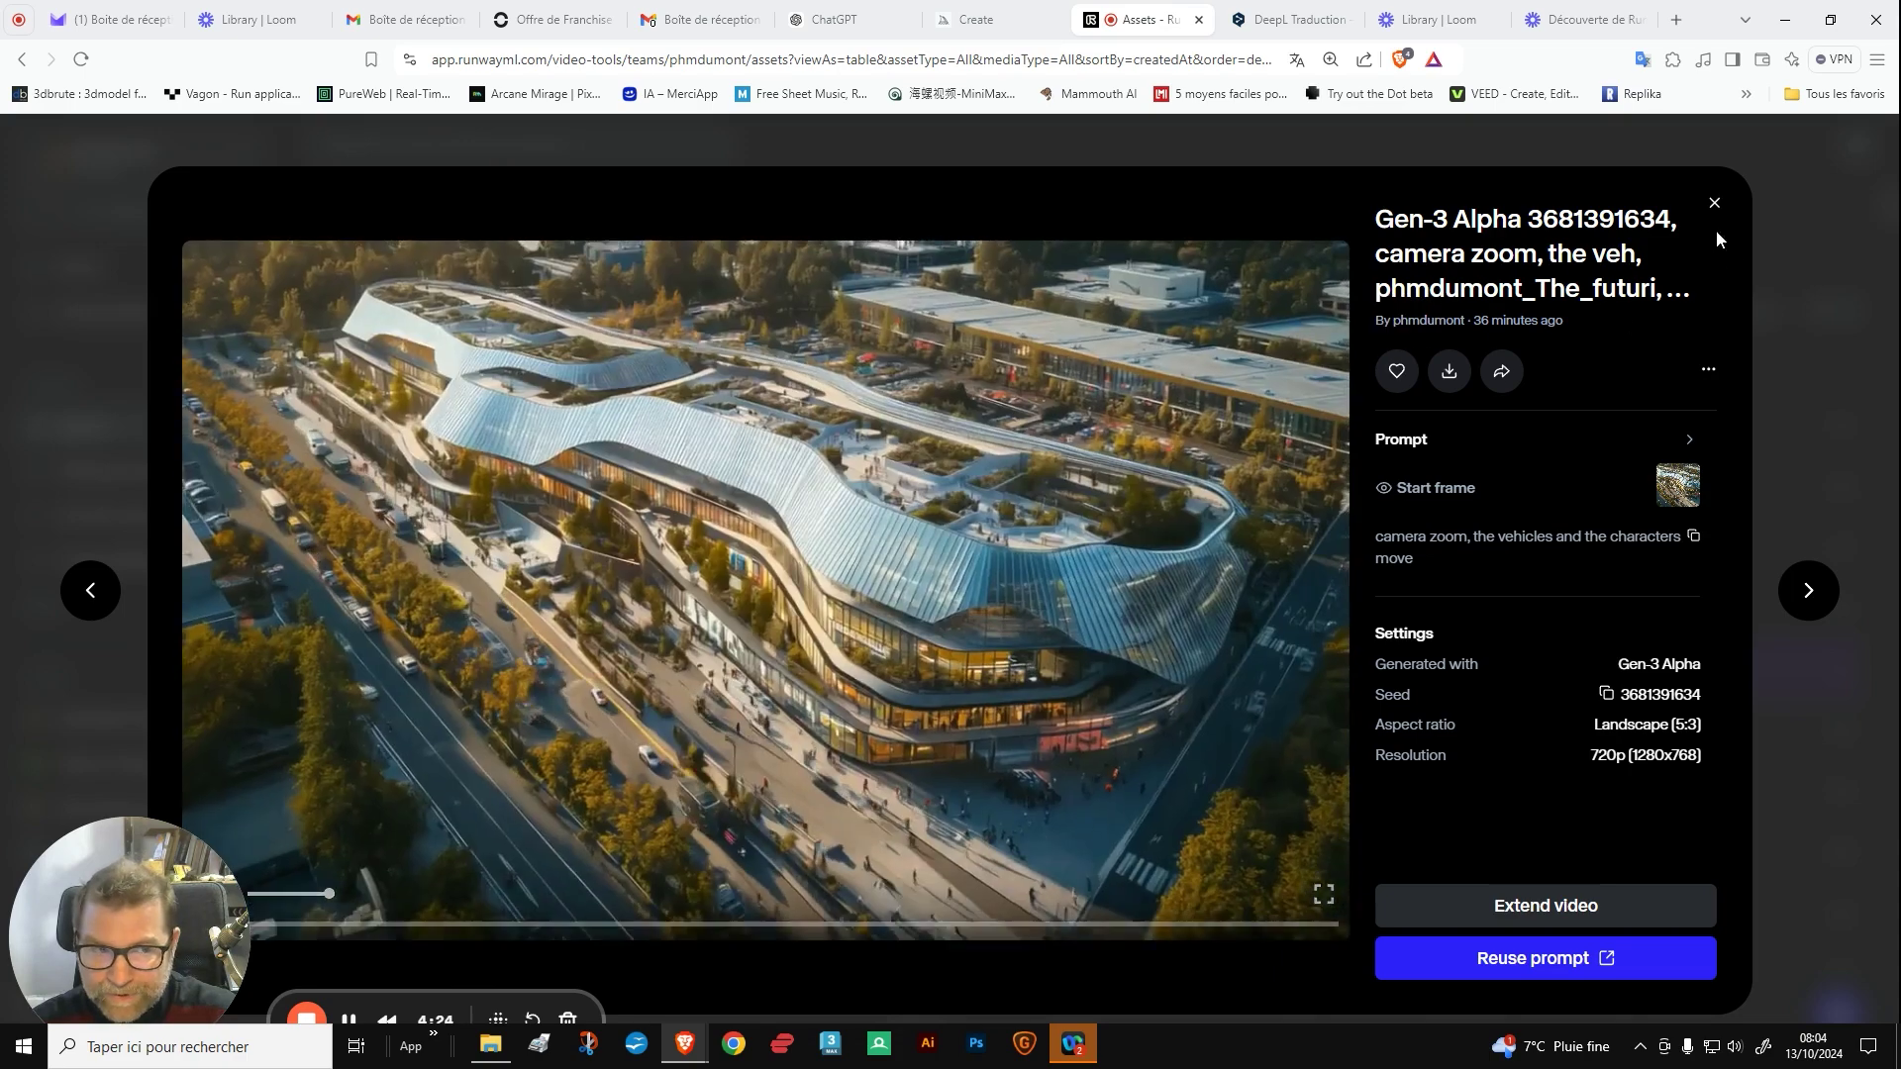
{"action": "left_click", "coordinate": [1717, 205]}
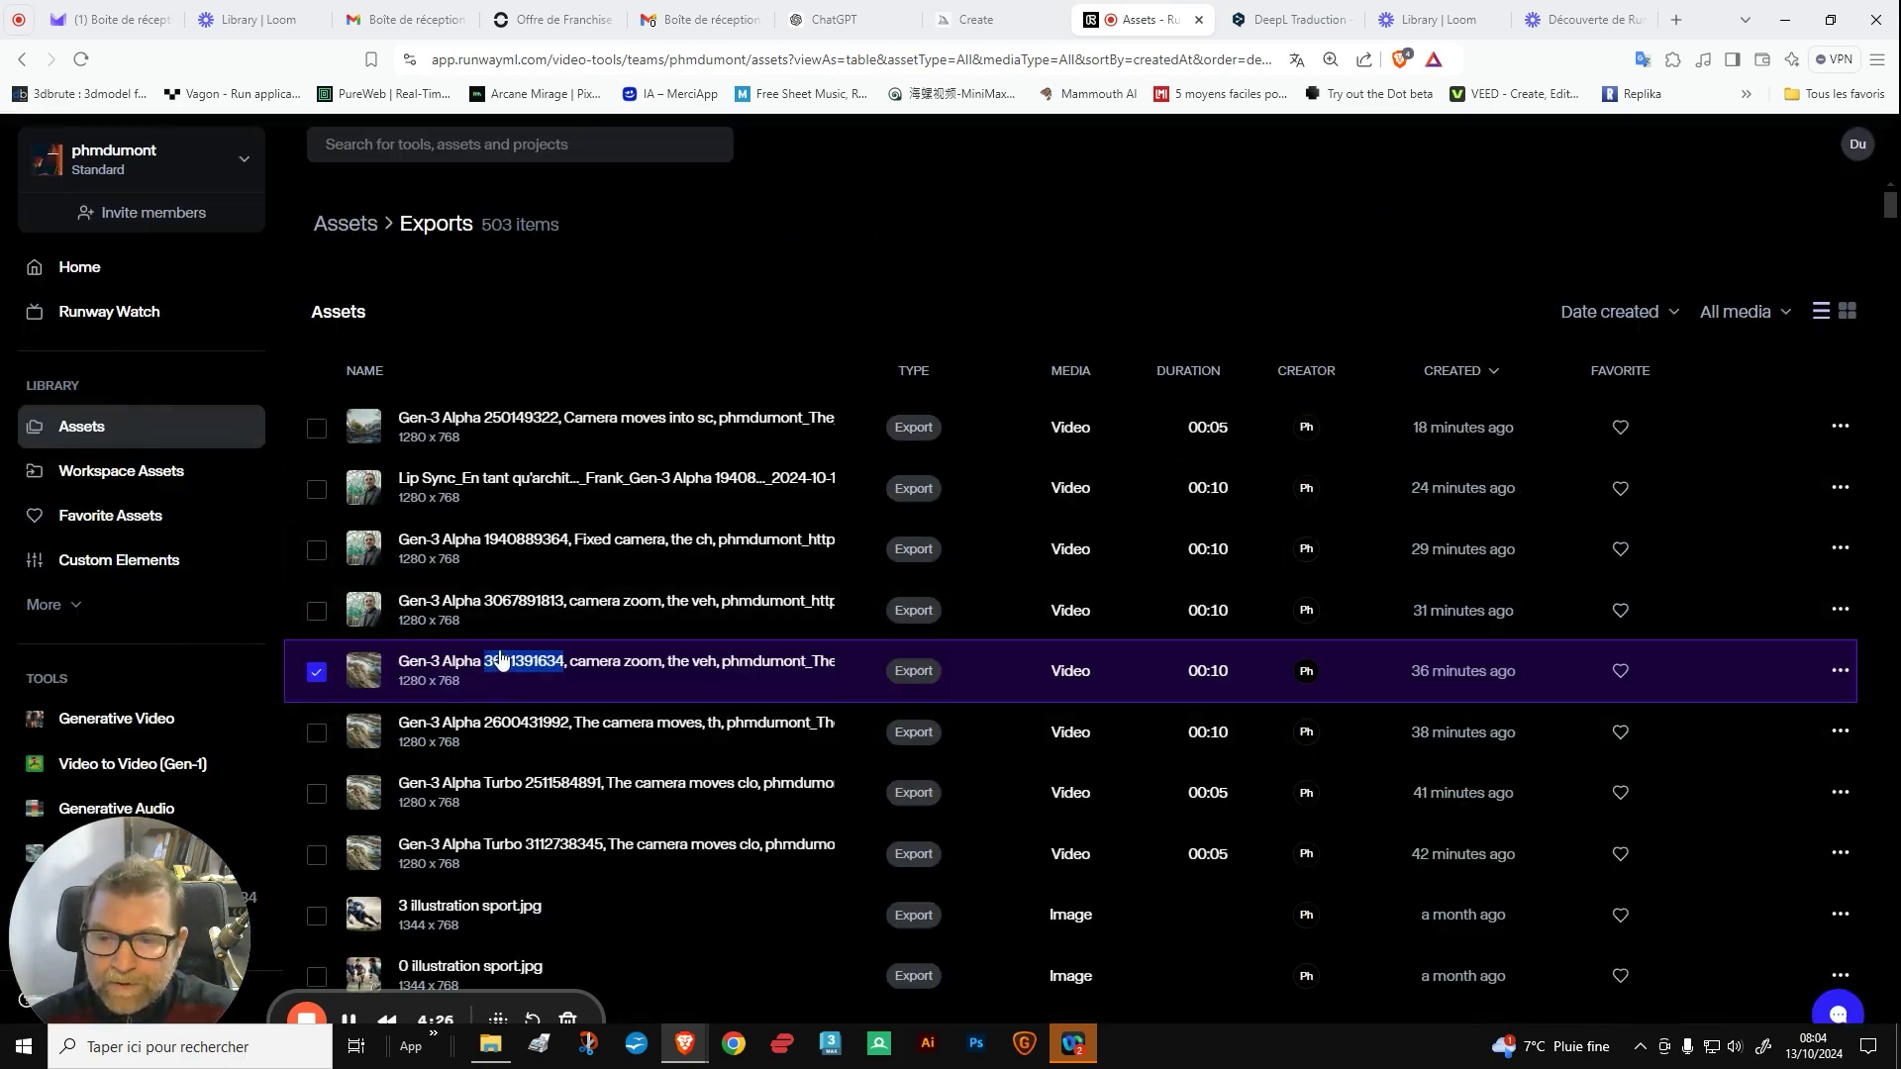
{"action": "double_click", "coordinate": [550, 419]}
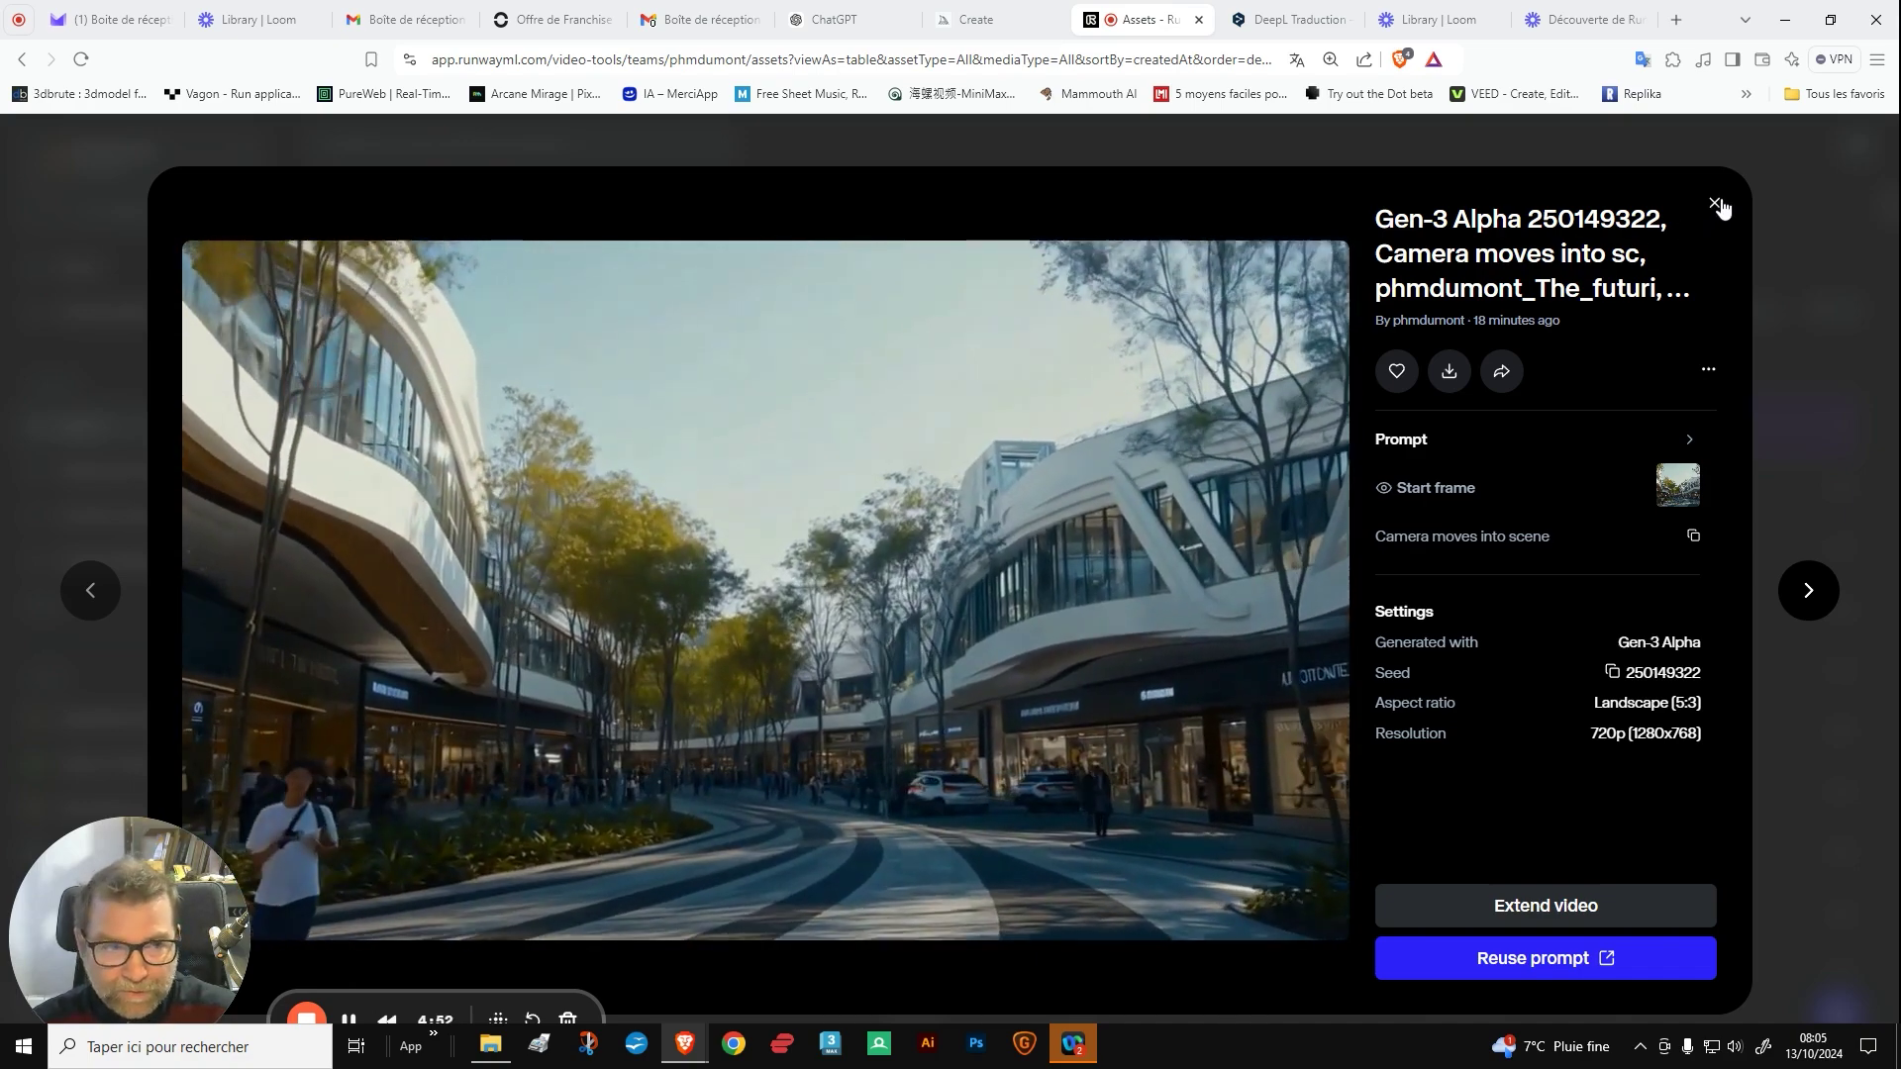
{"action": "left_click", "coordinate": [1719, 204]}
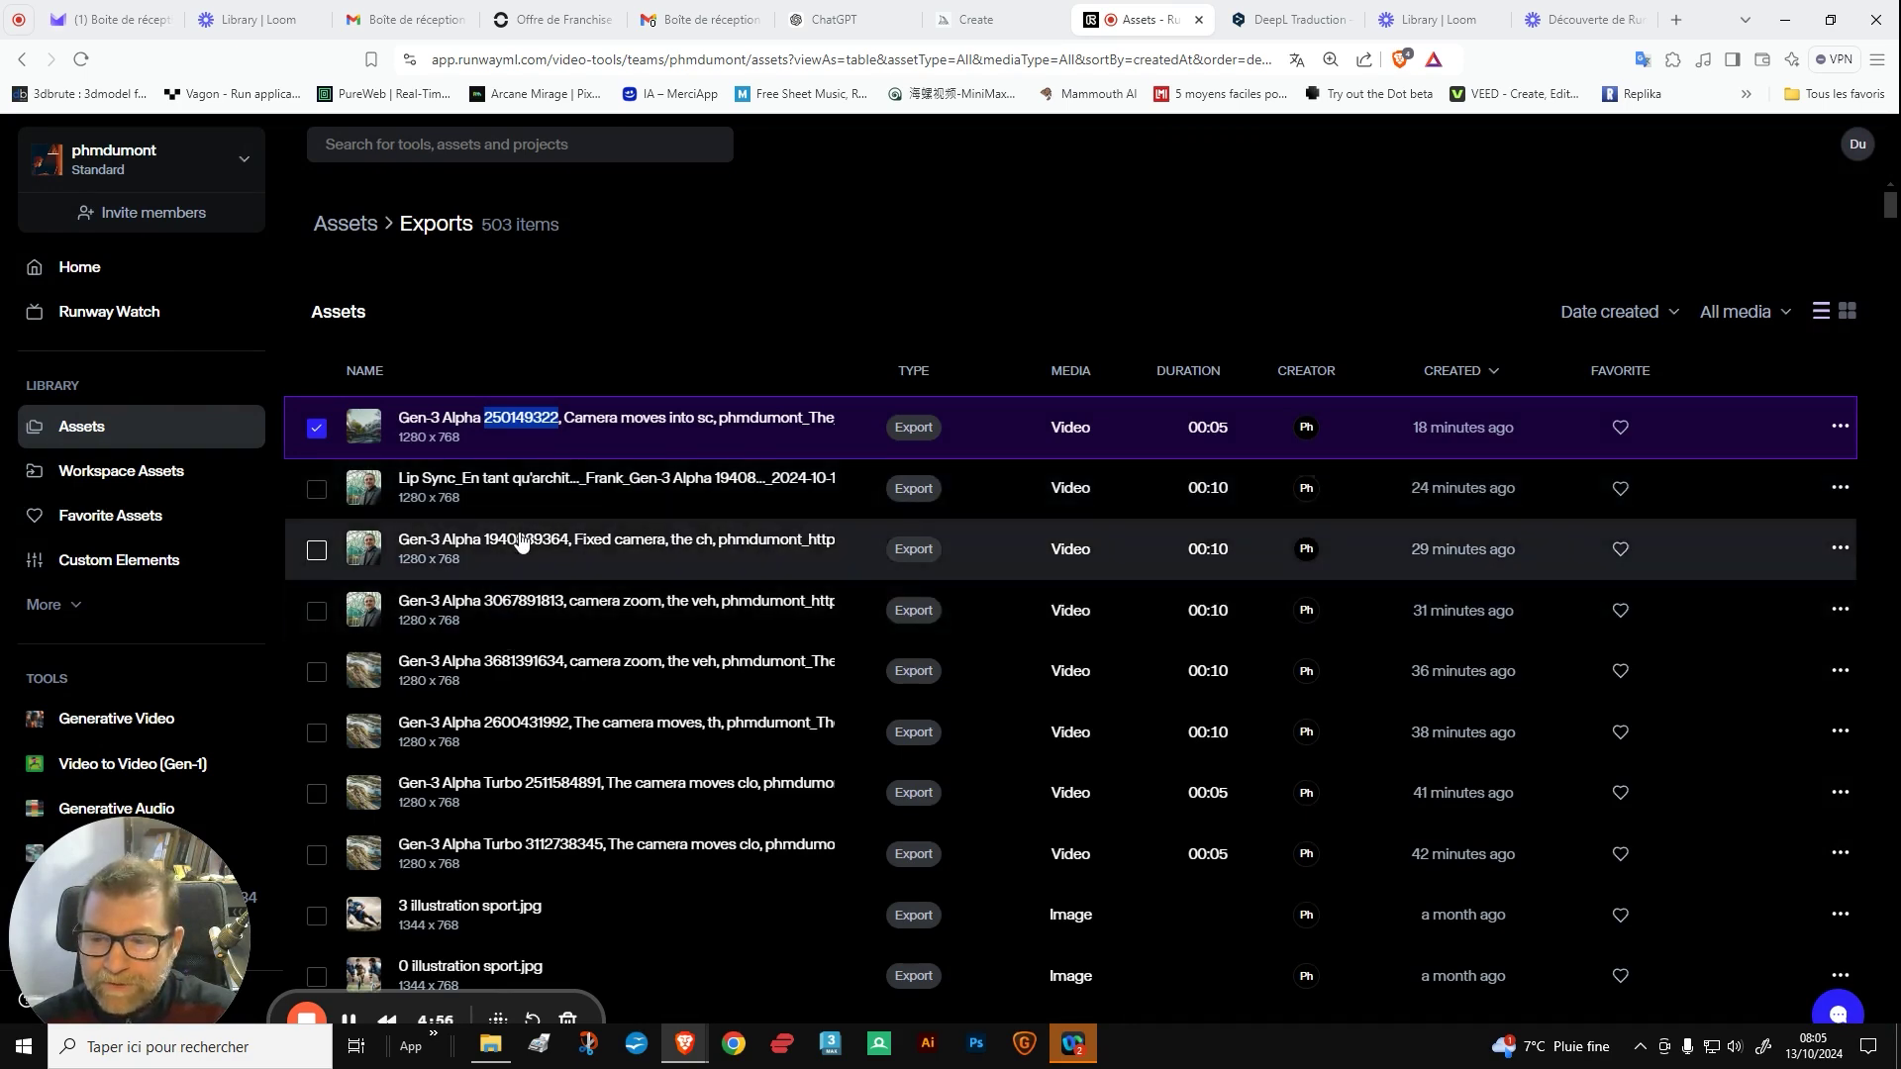
{"action": "double_click", "coordinate": [521, 541]}
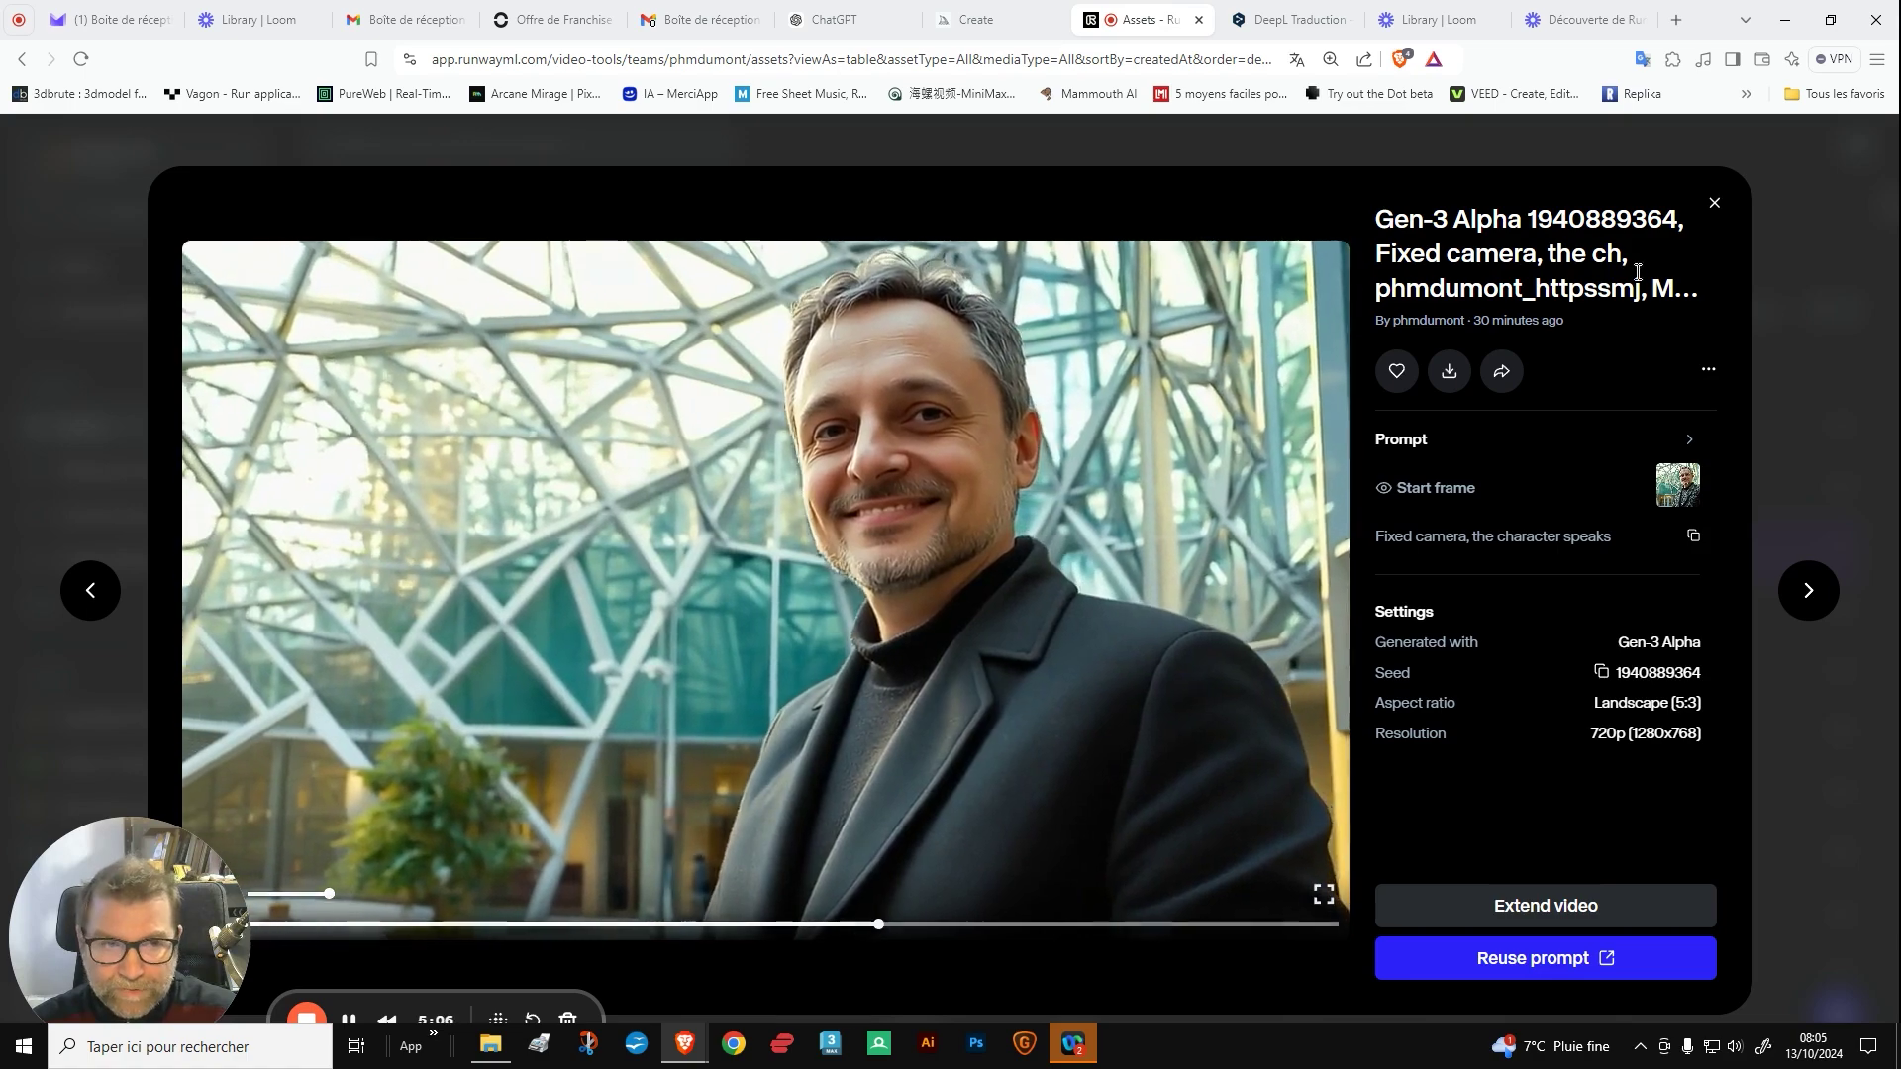
{"action": "left_click", "coordinate": [1715, 206]}
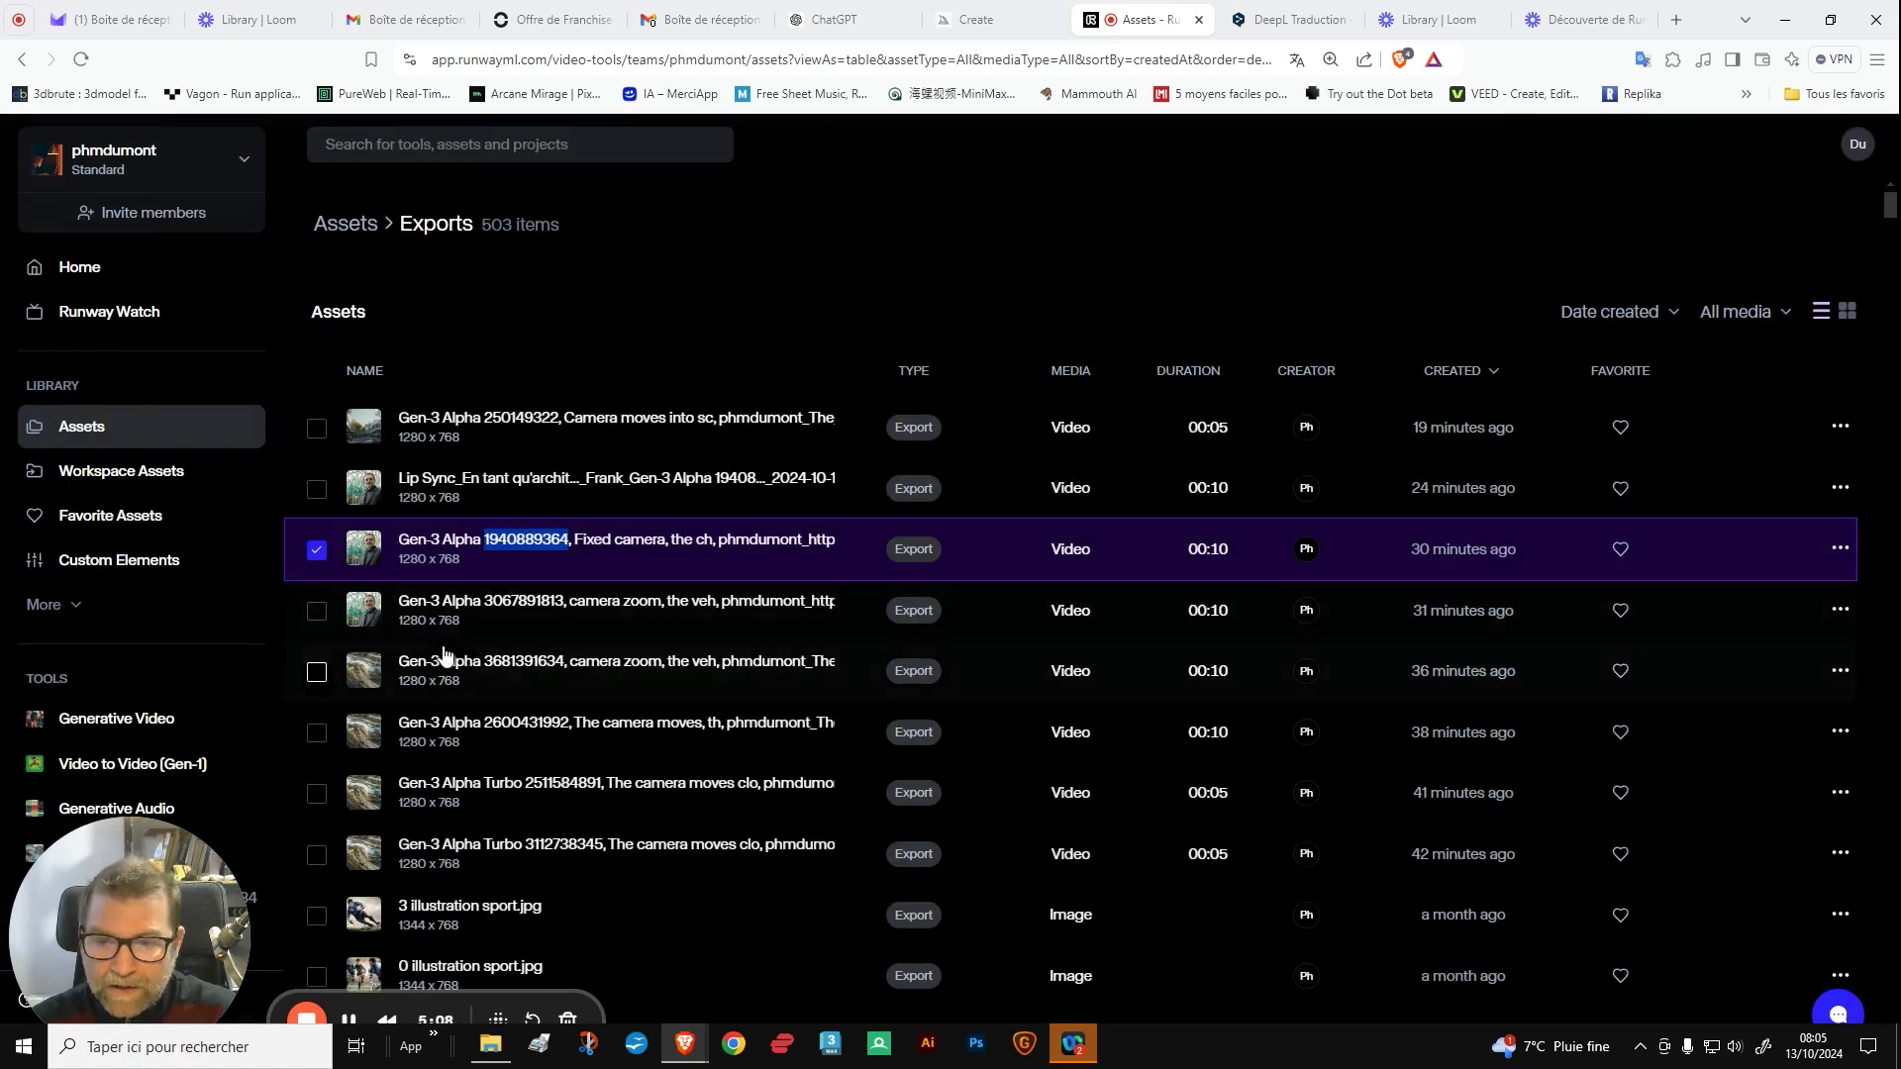
{"action": "left_click", "coordinate": [563, 485]}
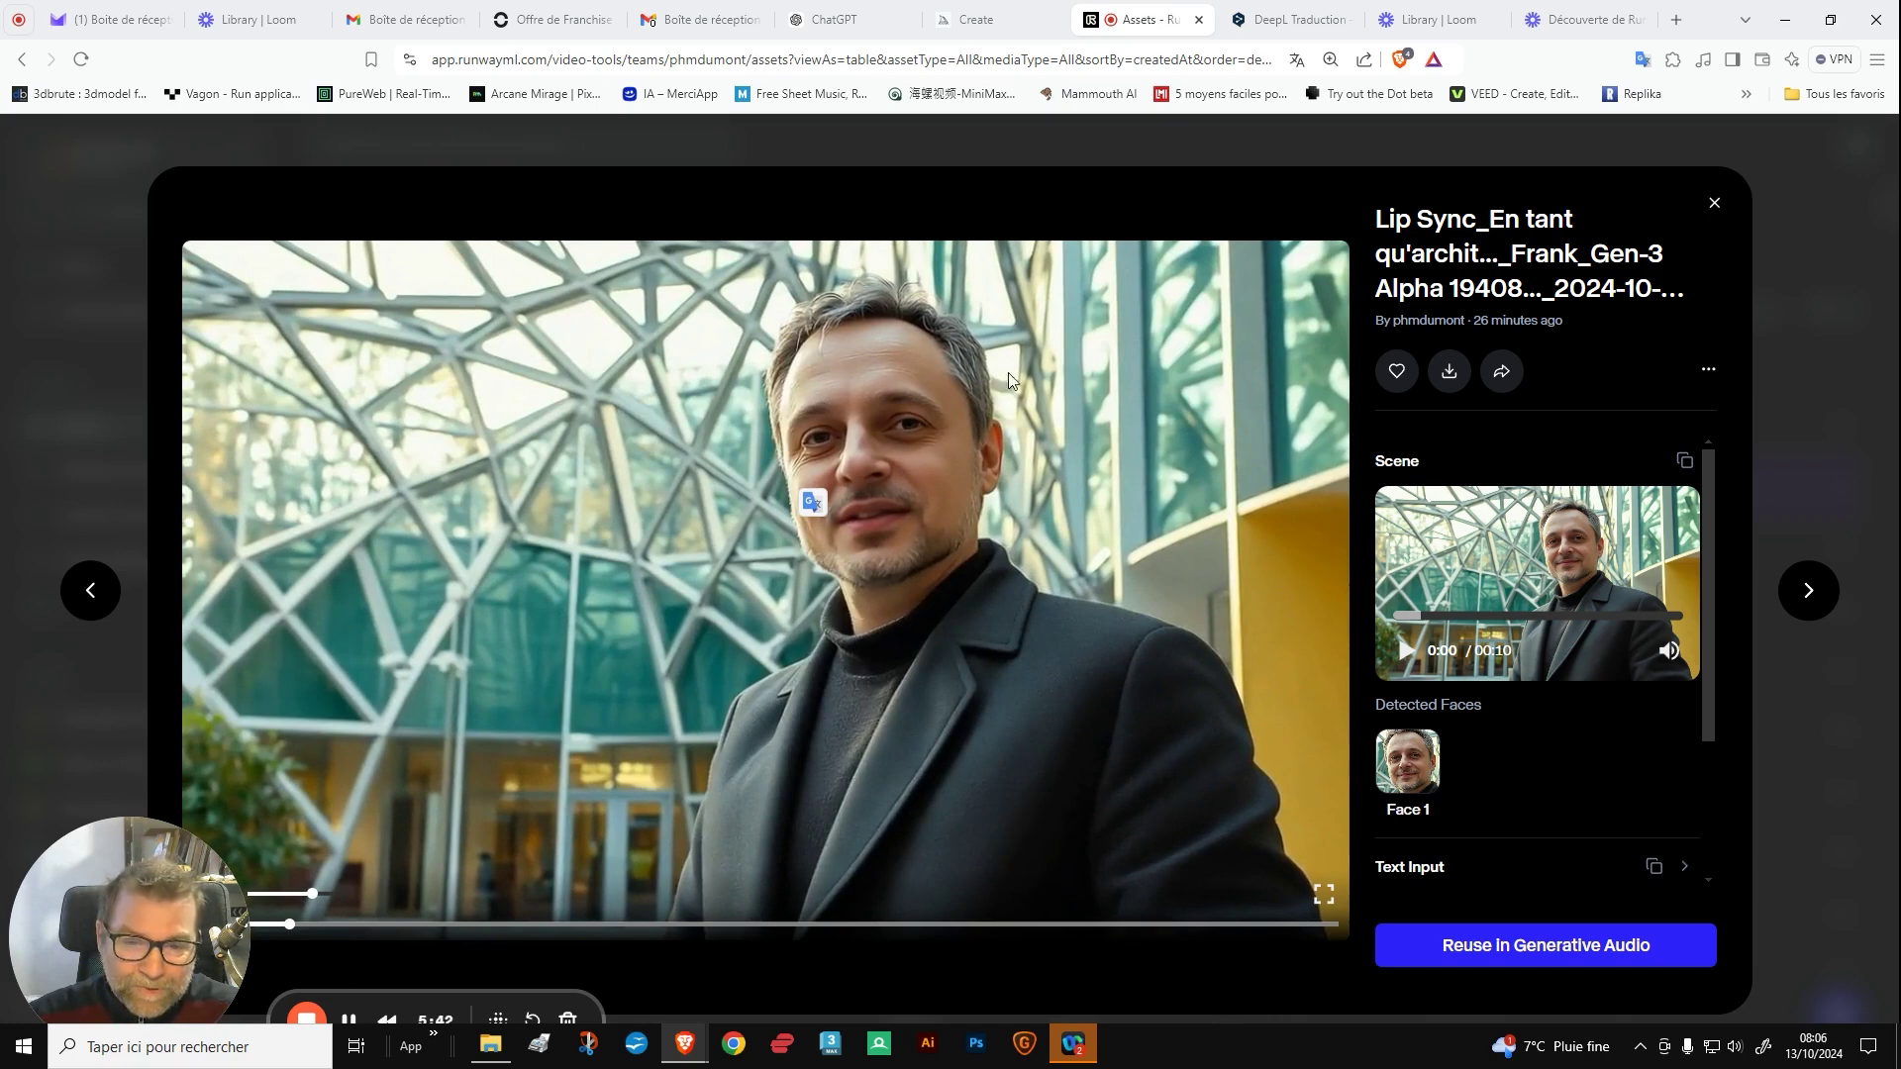
{"action": "left_click", "coordinate": [946, 701]}
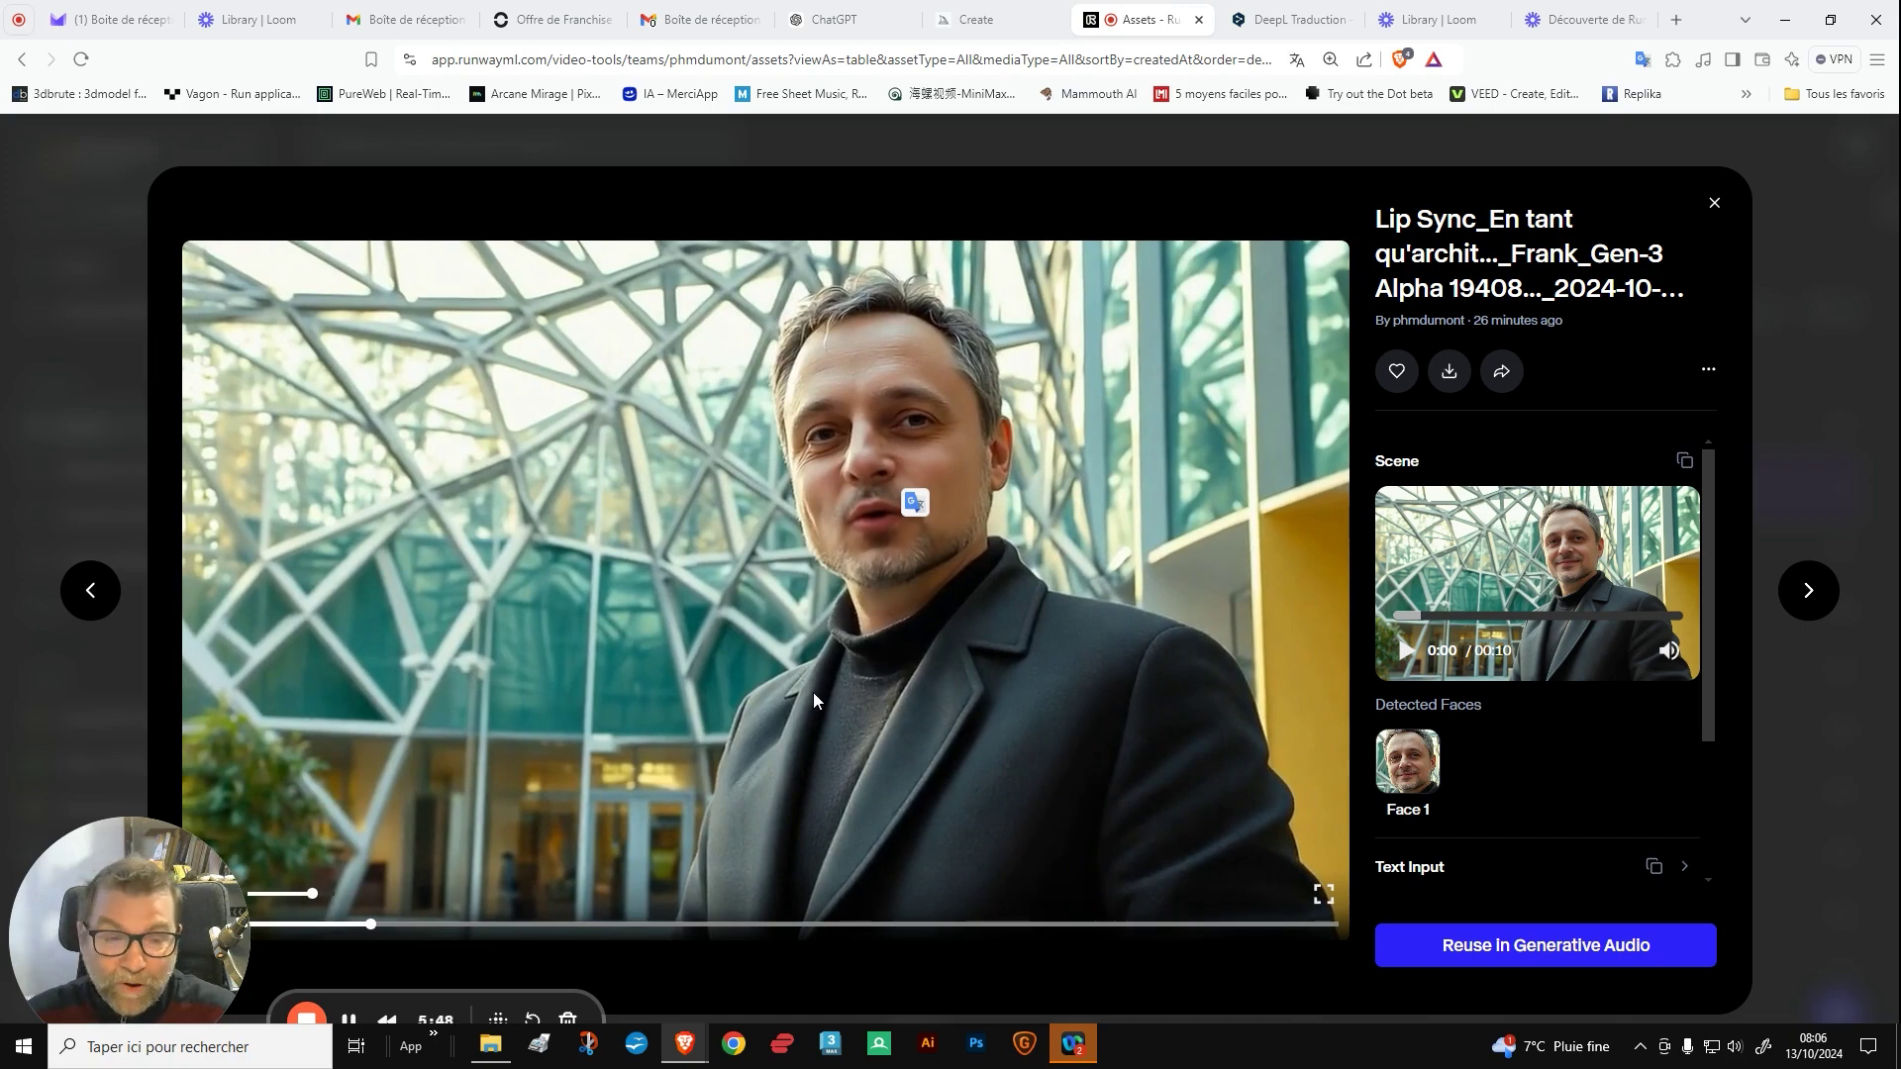
{"action": "left_click", "coordinate": [1717, 212]}
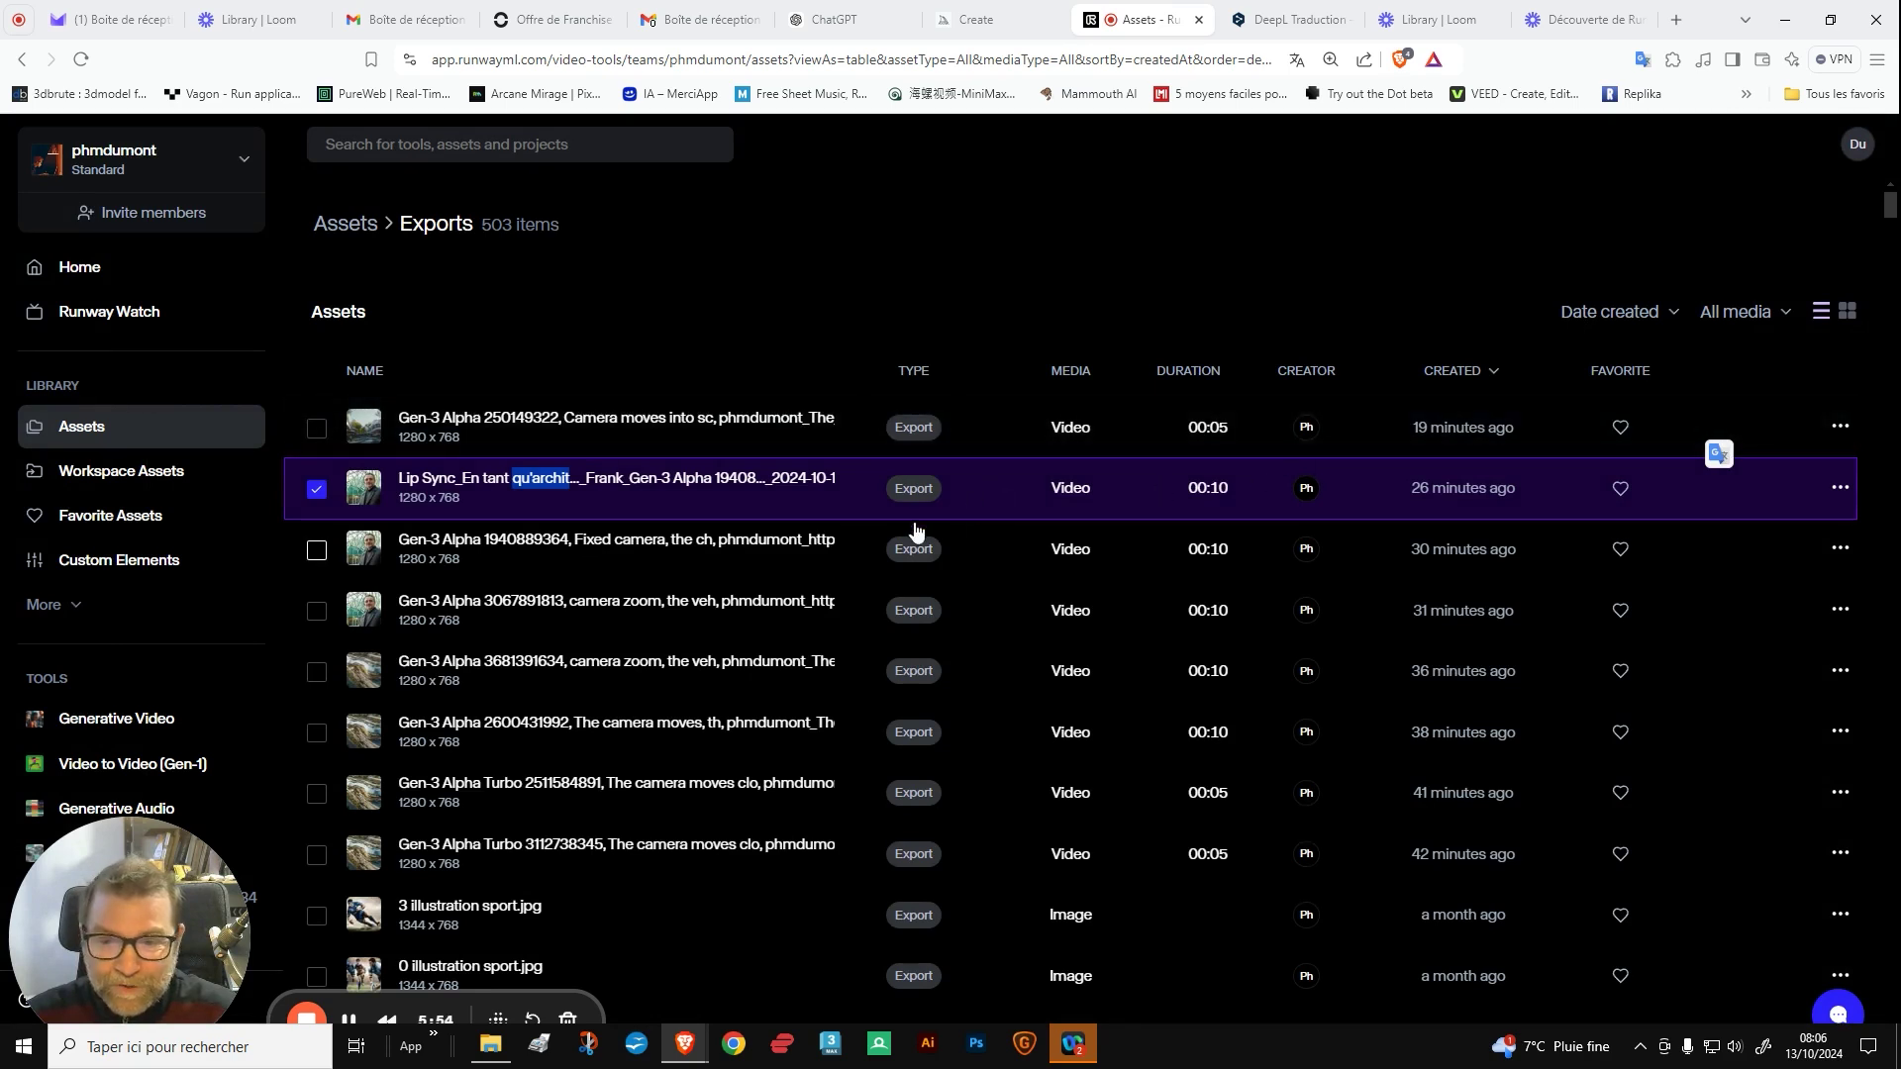
{"action": "left_click", "coordinate": [316, 489]}
{"action": "left_click", "coordinate": [759, 285]}
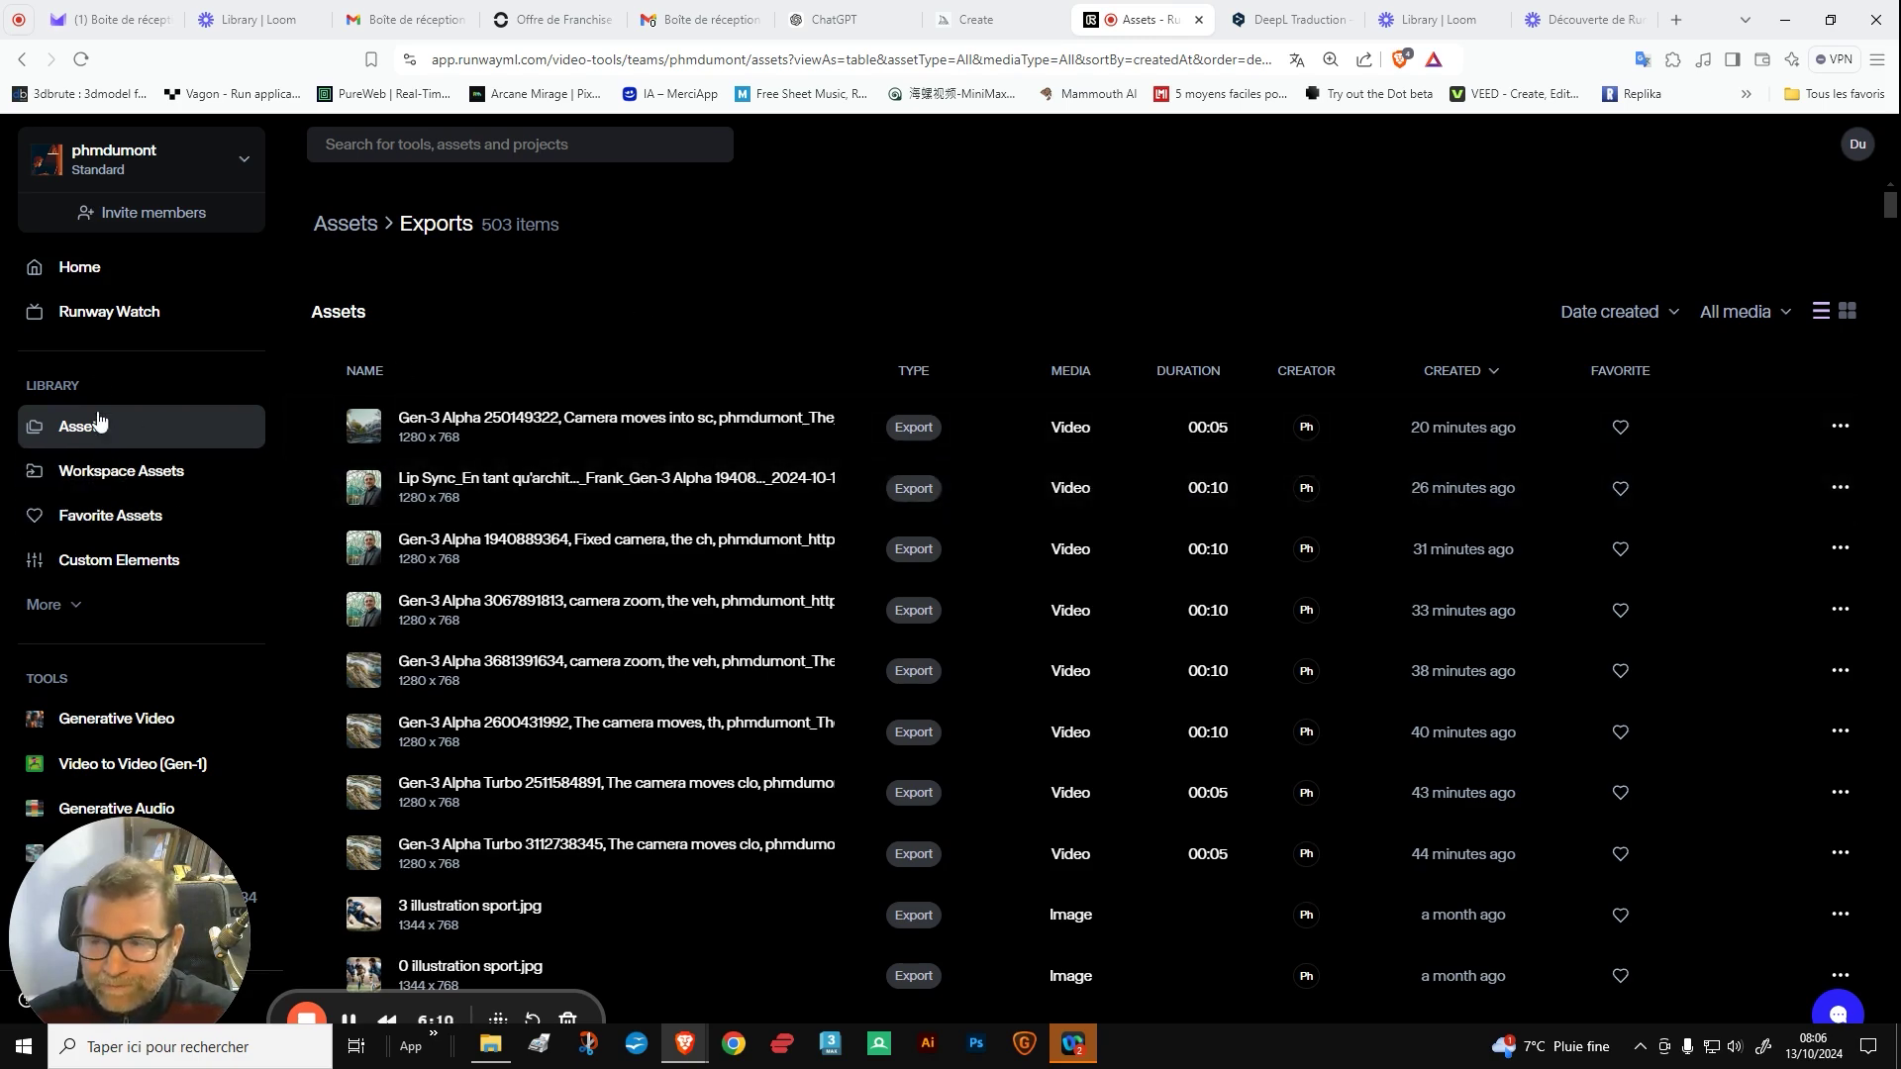
Step: Open the Home dashboard and look through the full gallery of Runway's AI Tools, returning to its beginning
{"action": "left_click", "coordinate": [79, 279]}
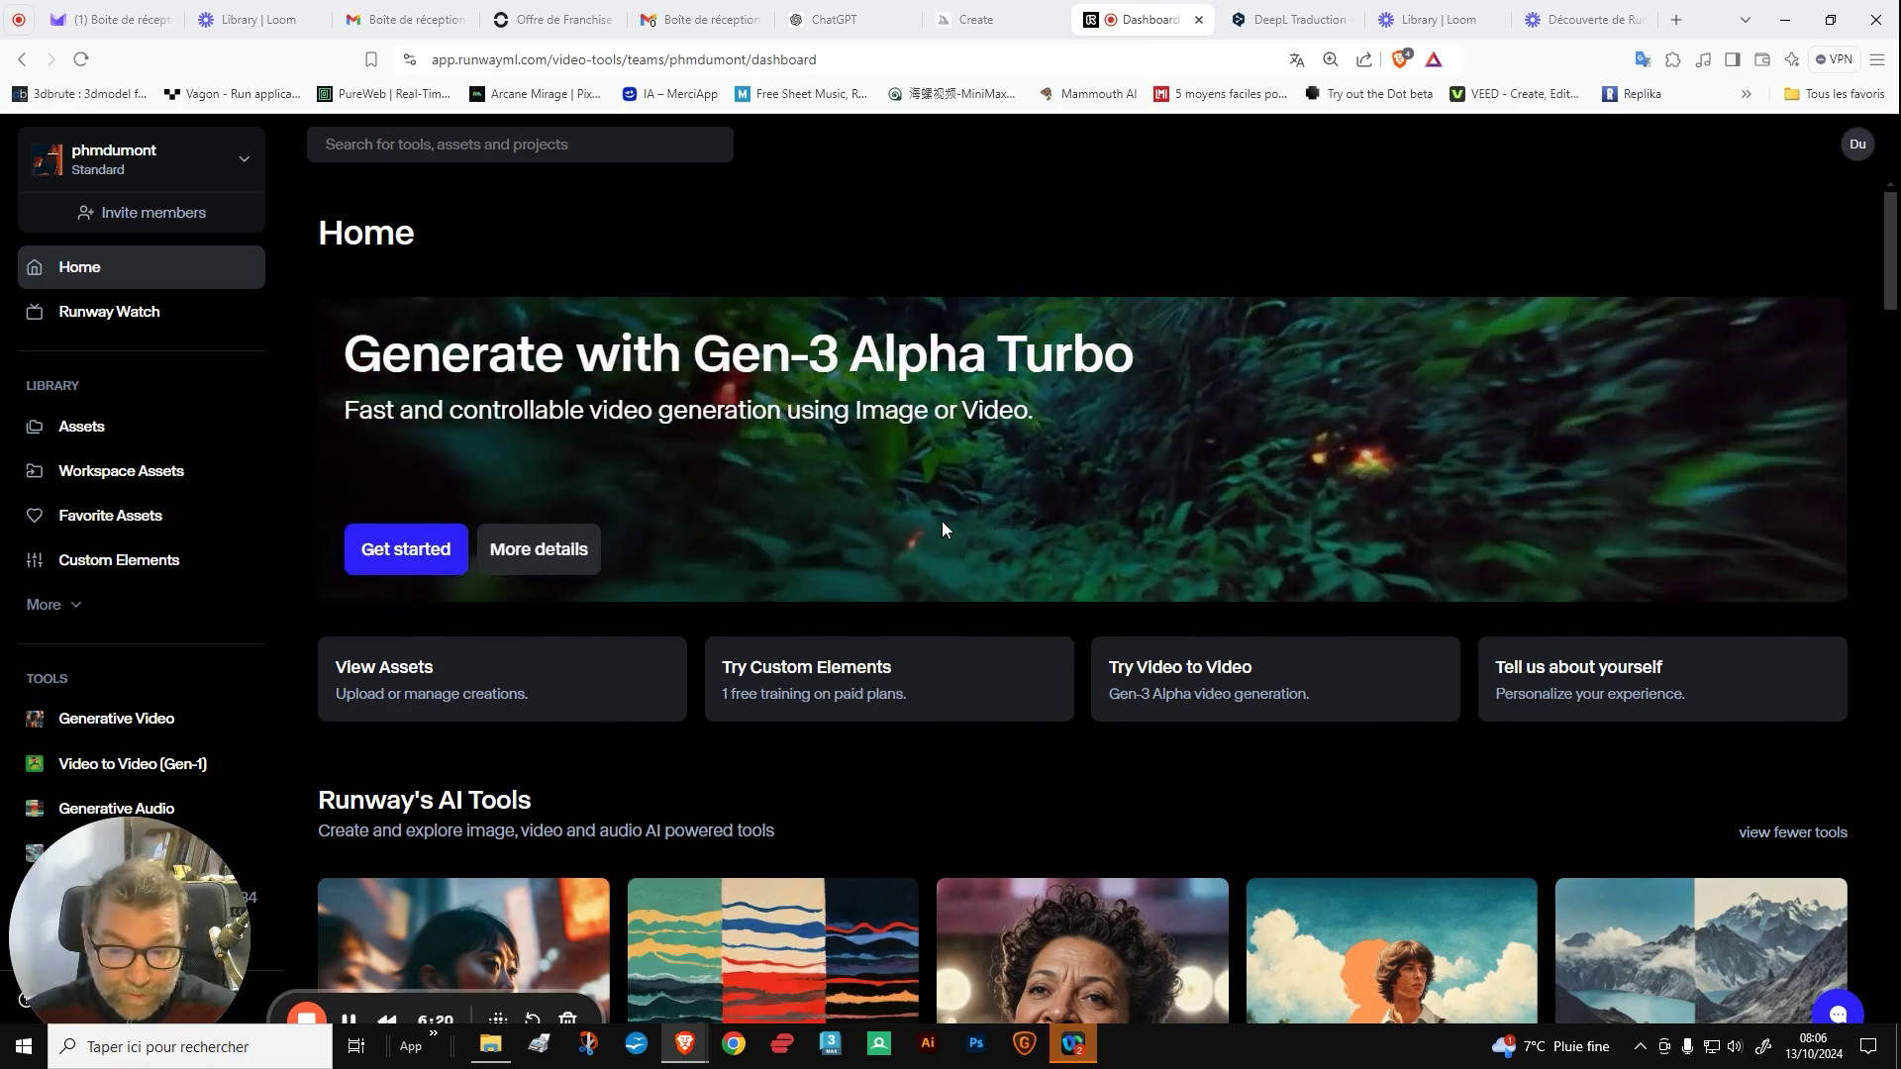
{"action": "scroll", "coordinate": [941, 520], "scroll_direction": "down", "scroll_amount": 8}
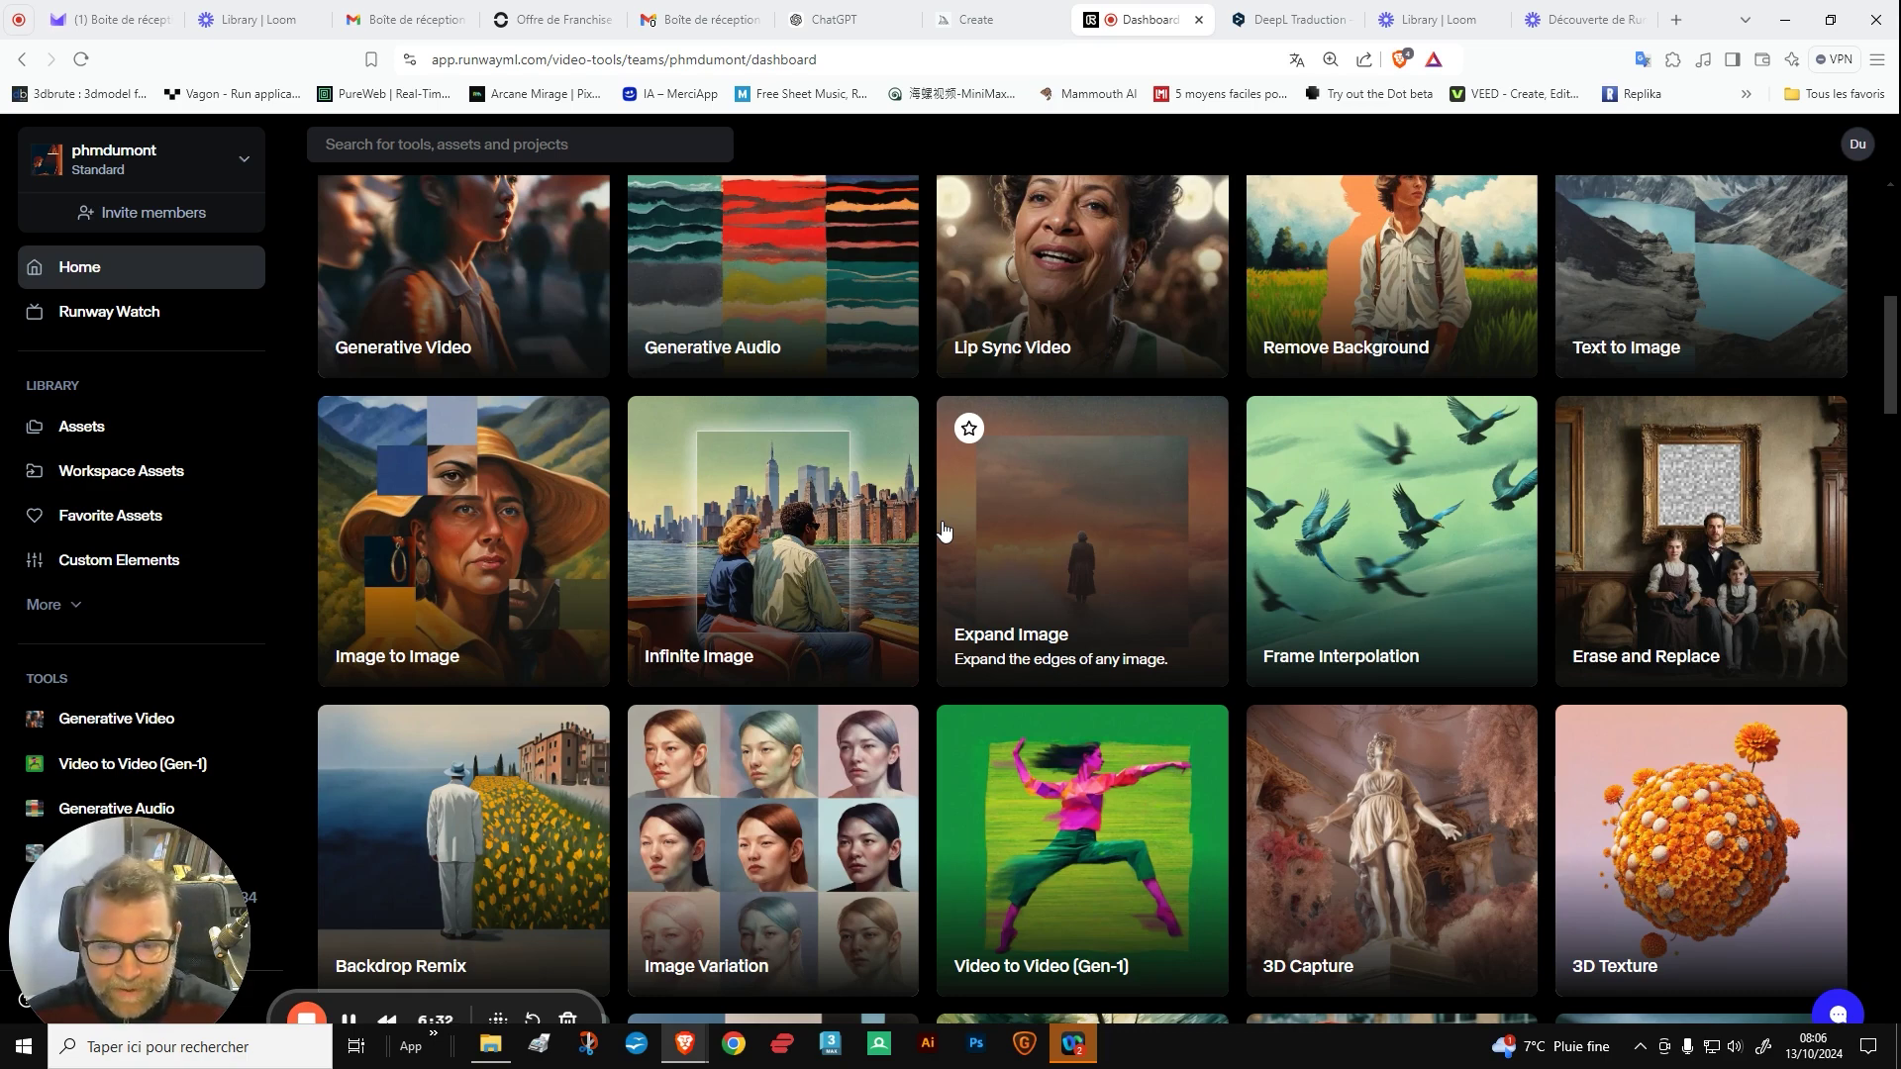
{"action": "scroll", "coordinate": [942, 532], "scroll_direction": "down", "scroll_amount": 10}
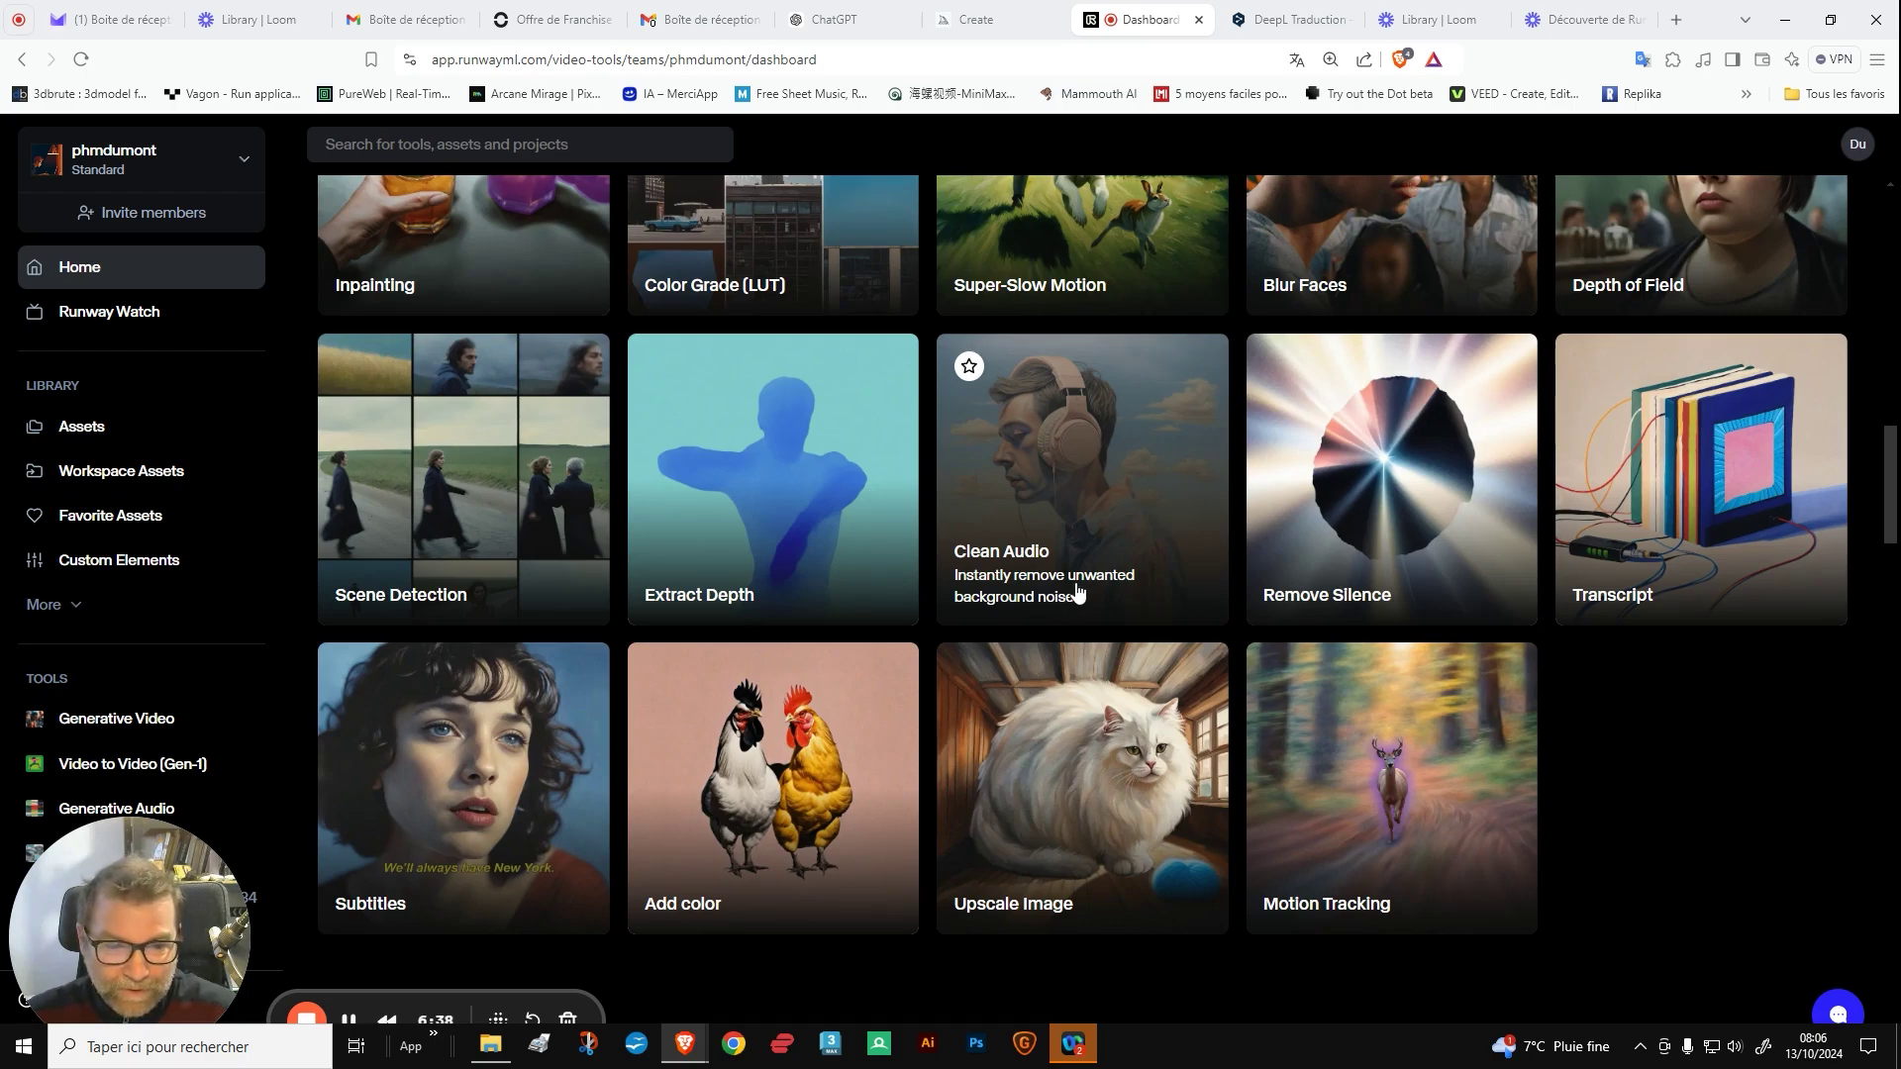
{"action": "scroll", "coordinate": [1079, 592], "scroll_direction": "up", "scroll_amount": 10}
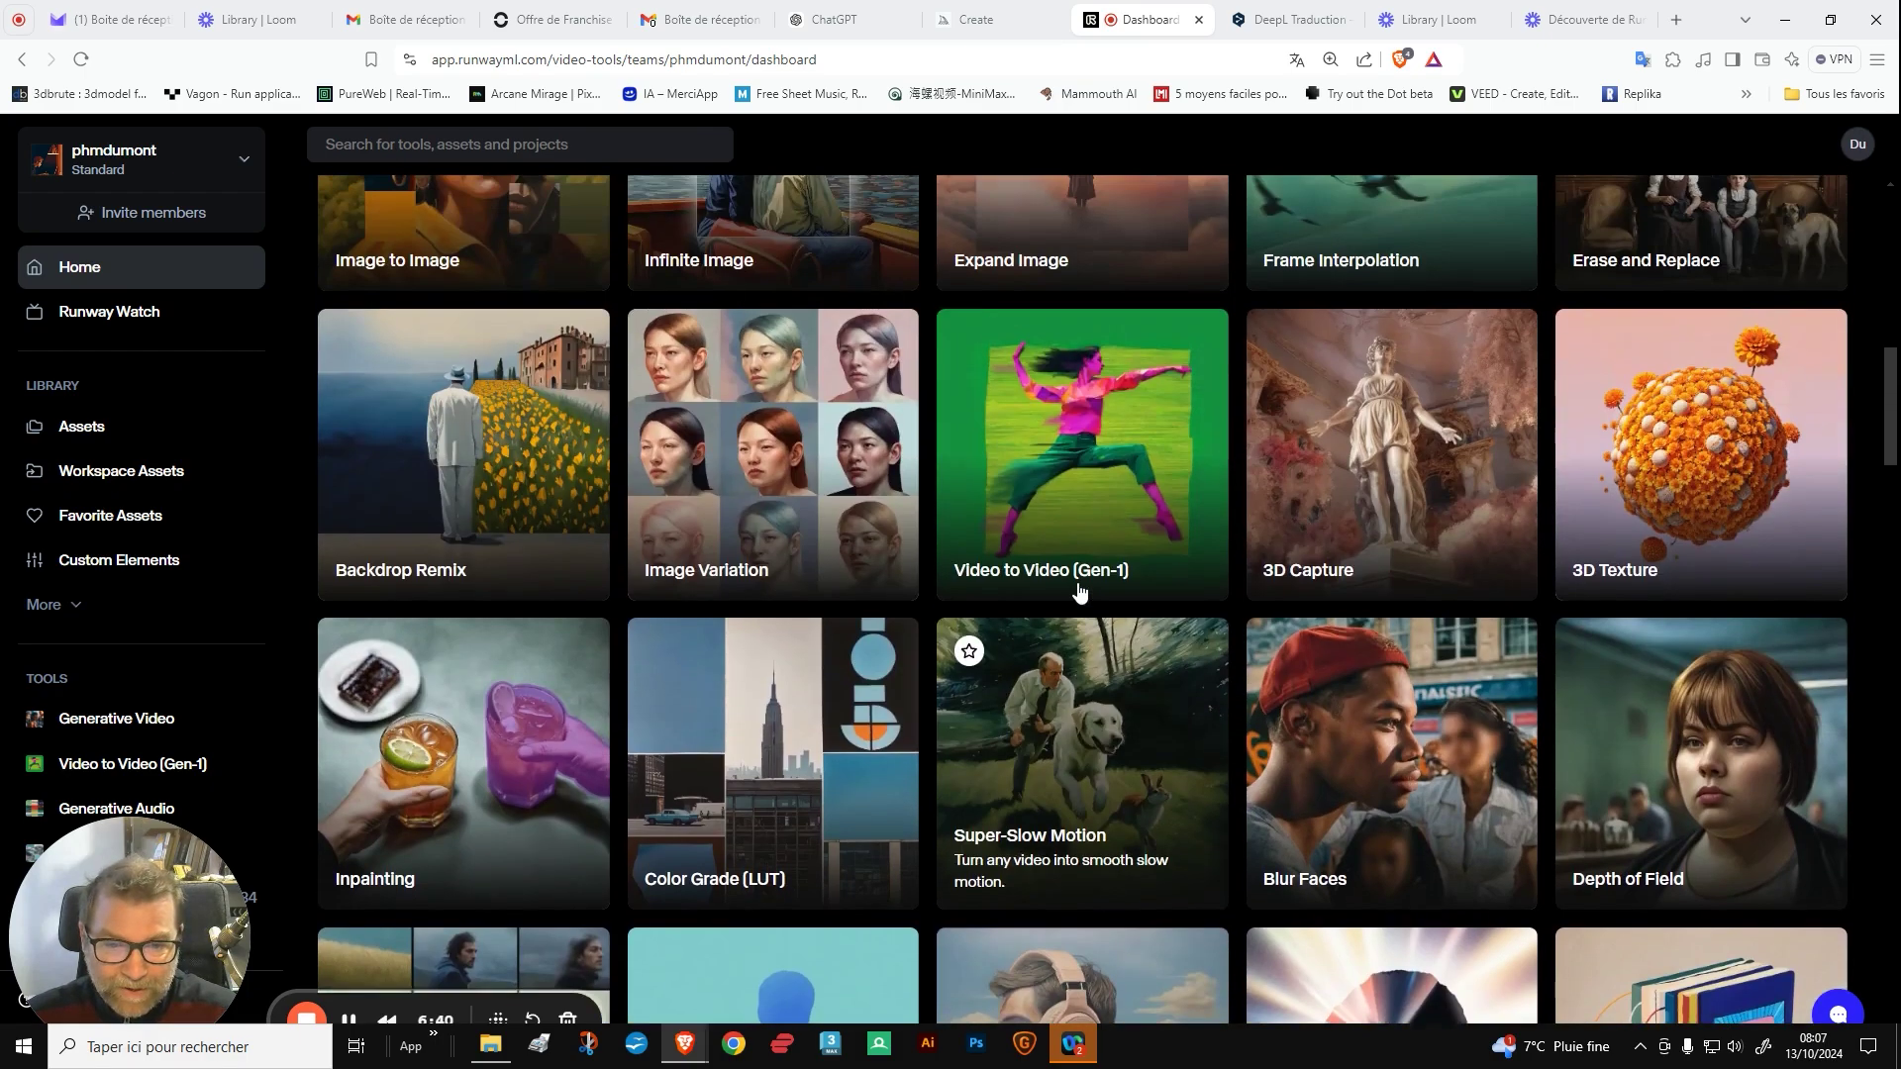
{"action": "scroll", "coordinate": [1079, 592], "scroll_direction": "up", "scroll_amount": 6}
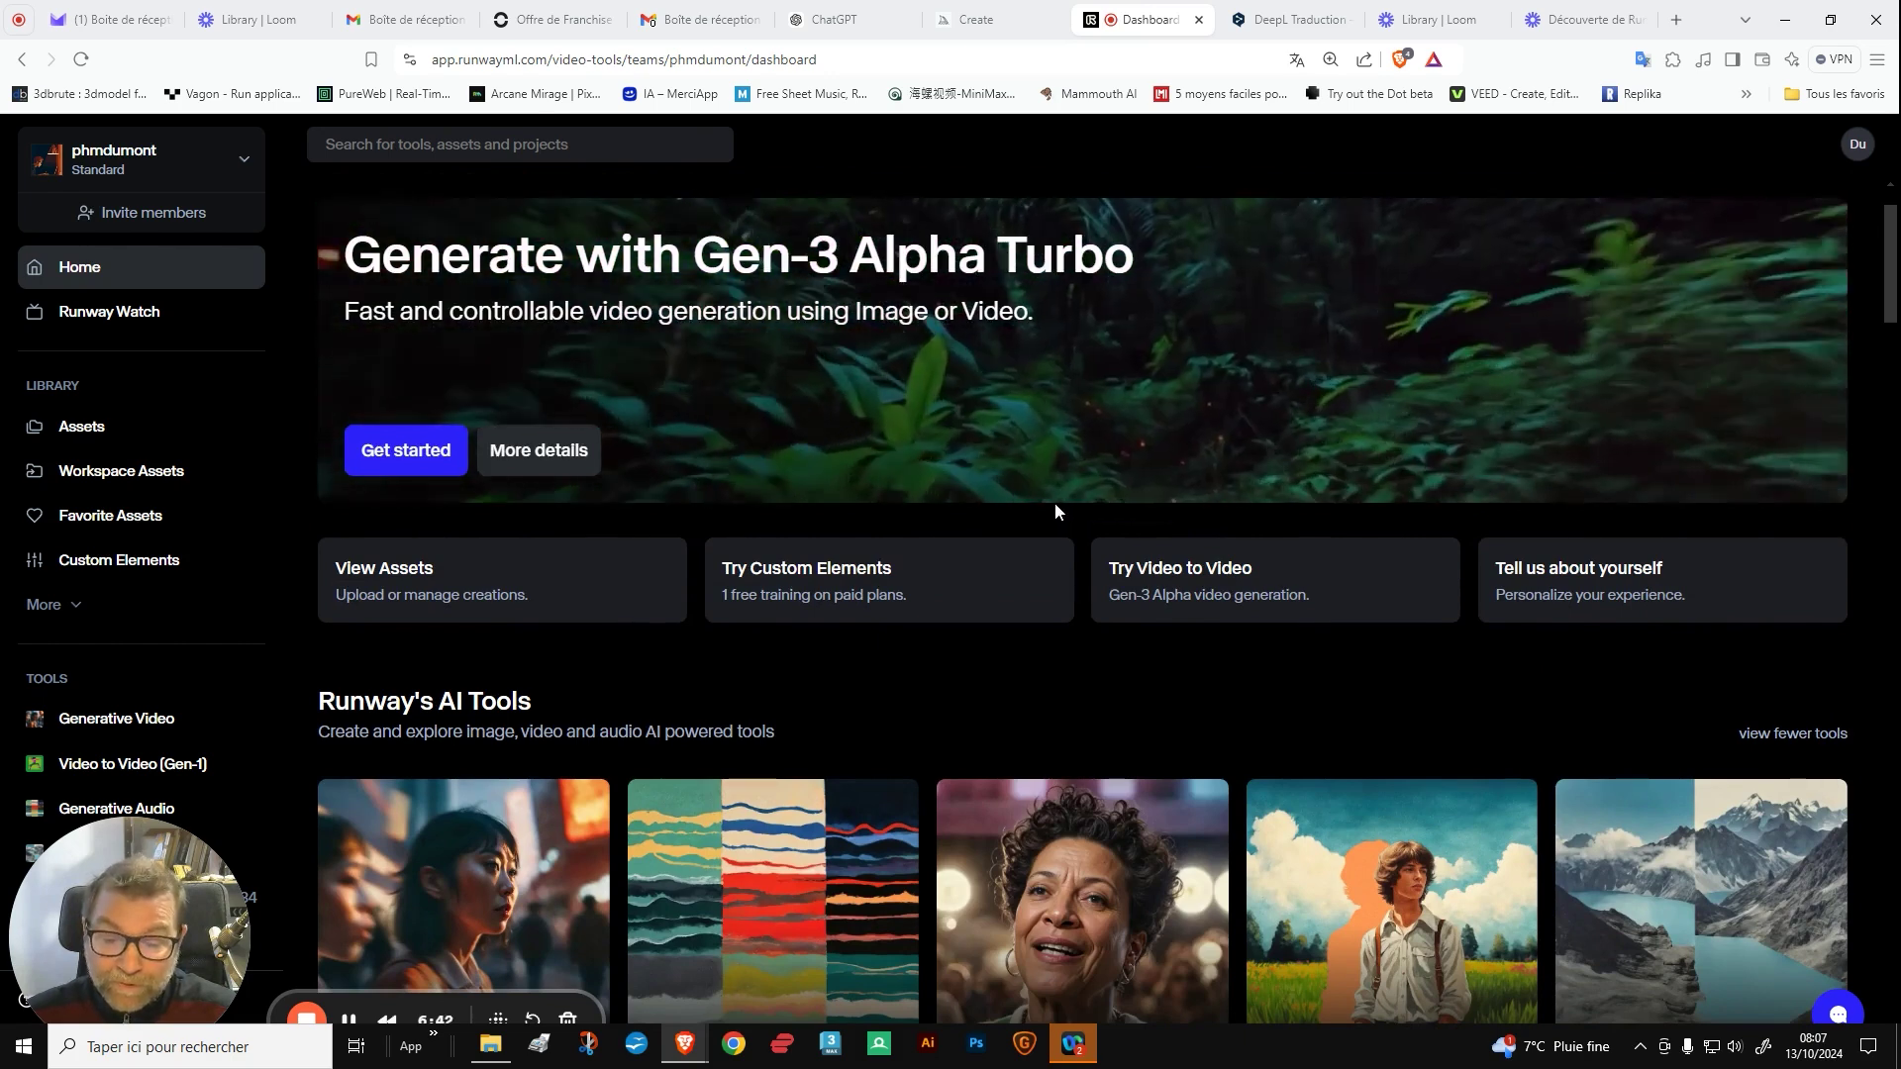